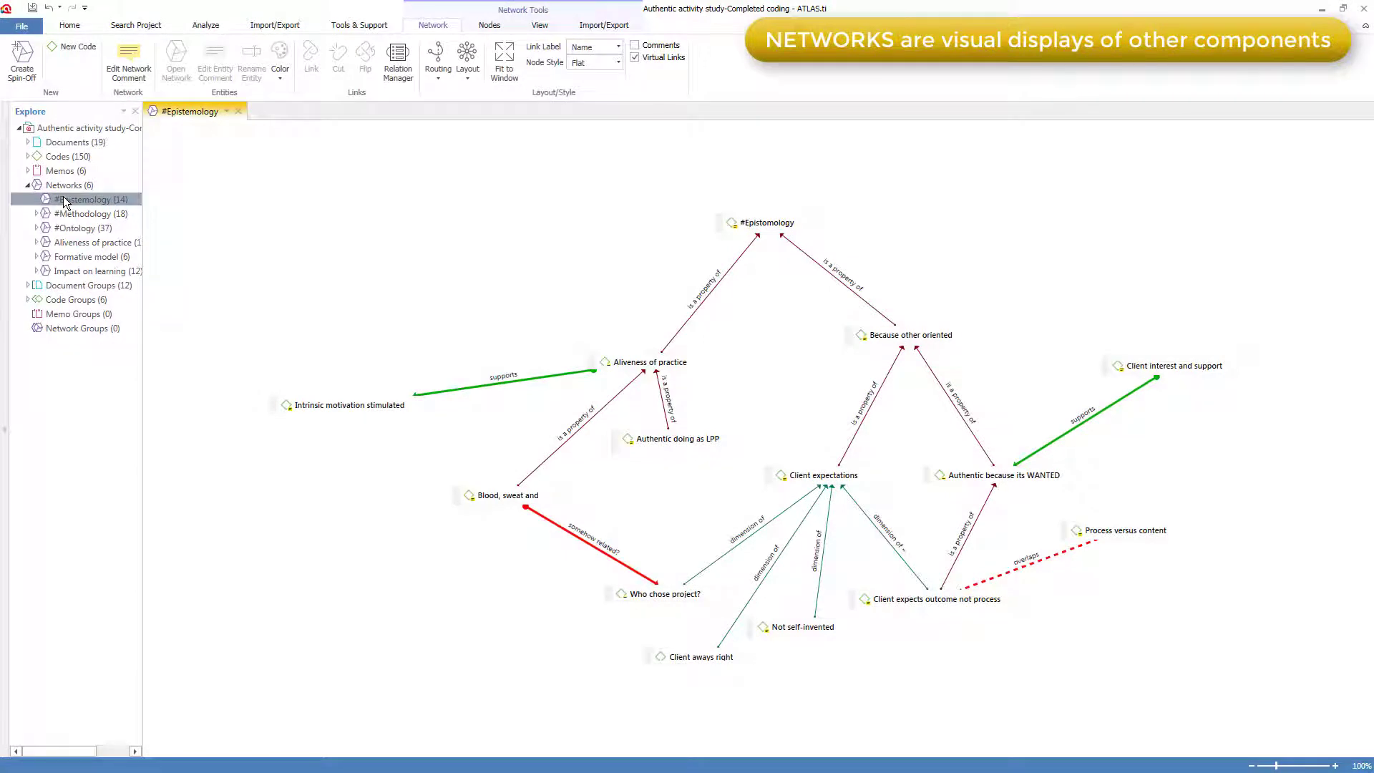
# - Apply the Shadow node style to every node in the #Epistemology network
pyautogui.click(612, 63)
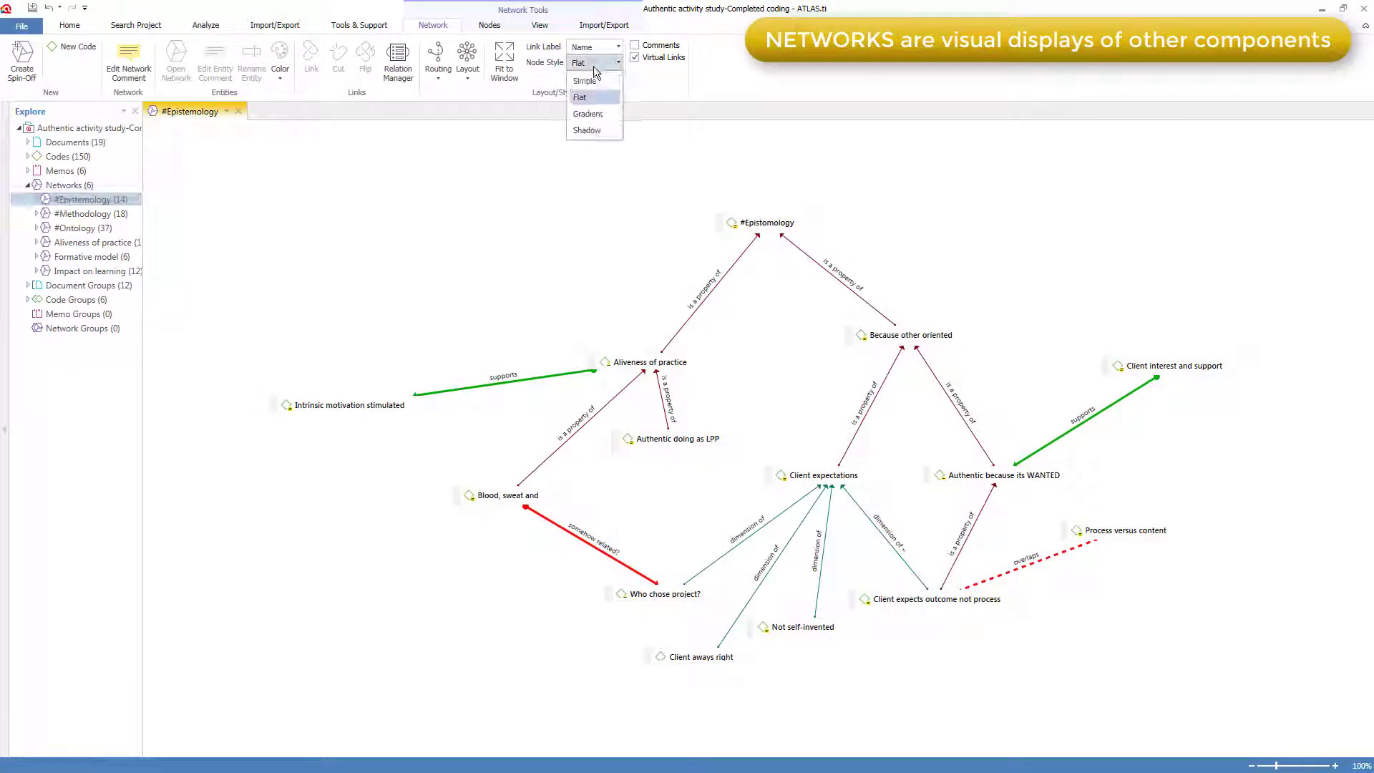
pyautogui.click(588, 130)
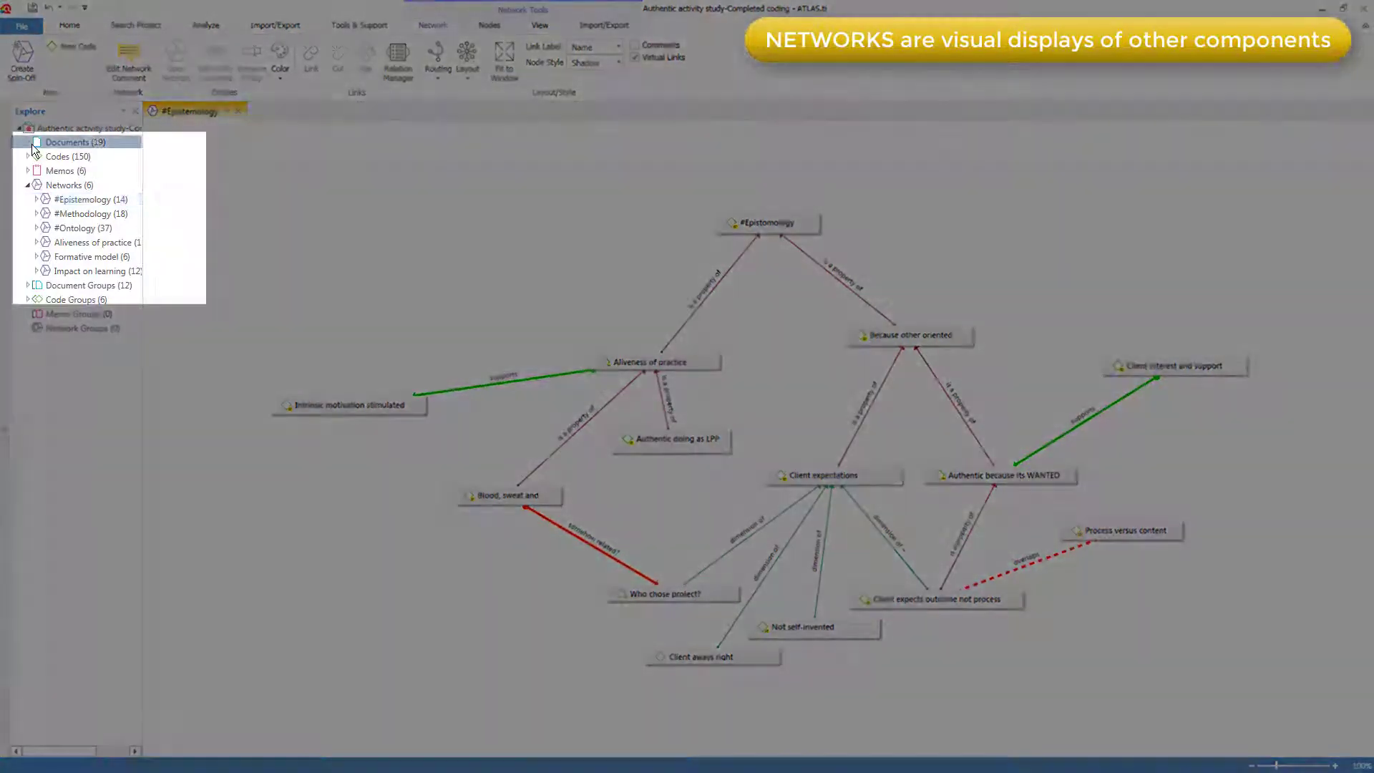
# - Open document S1kbach in the Network Editor and drag in its quotations 1:2 and 1:3
pyautogui.rightClick(87, 156)
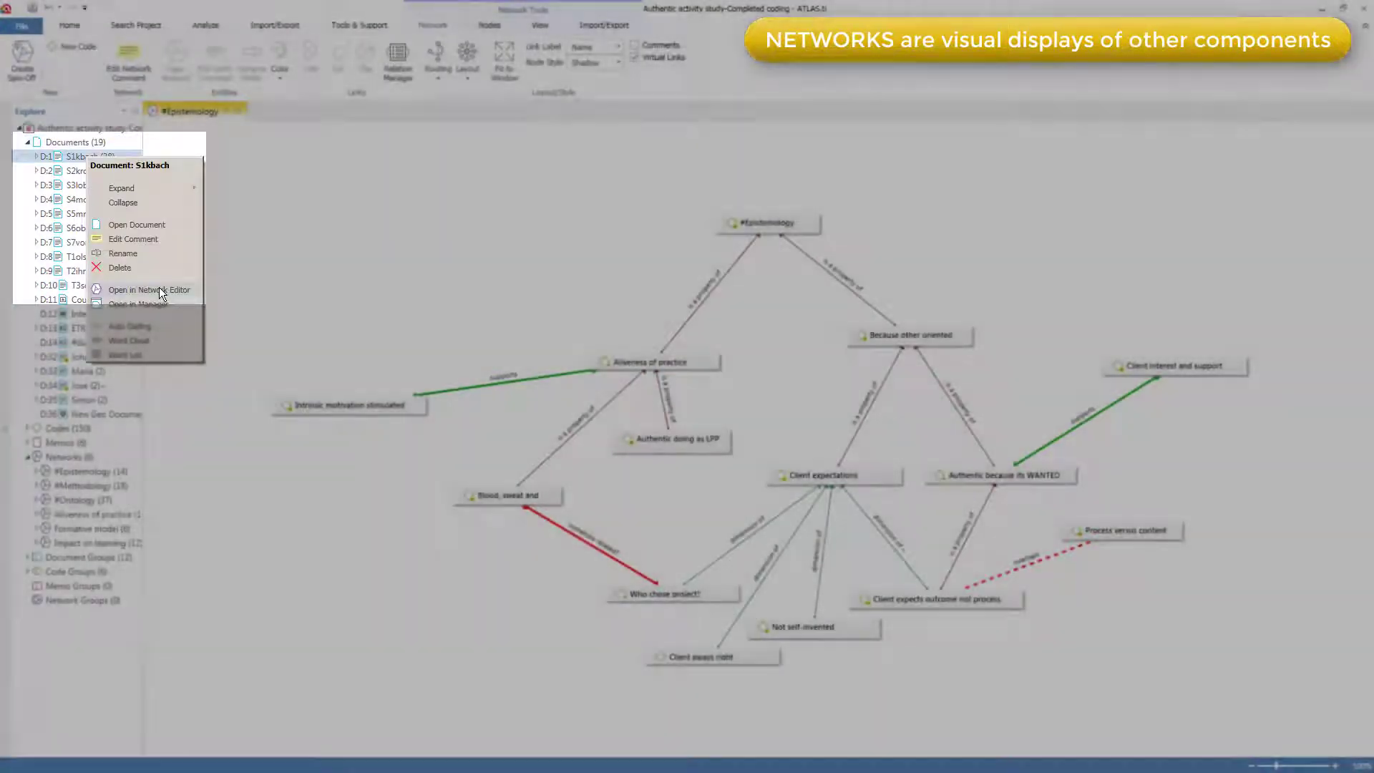
pyautogui.click(159, 290)
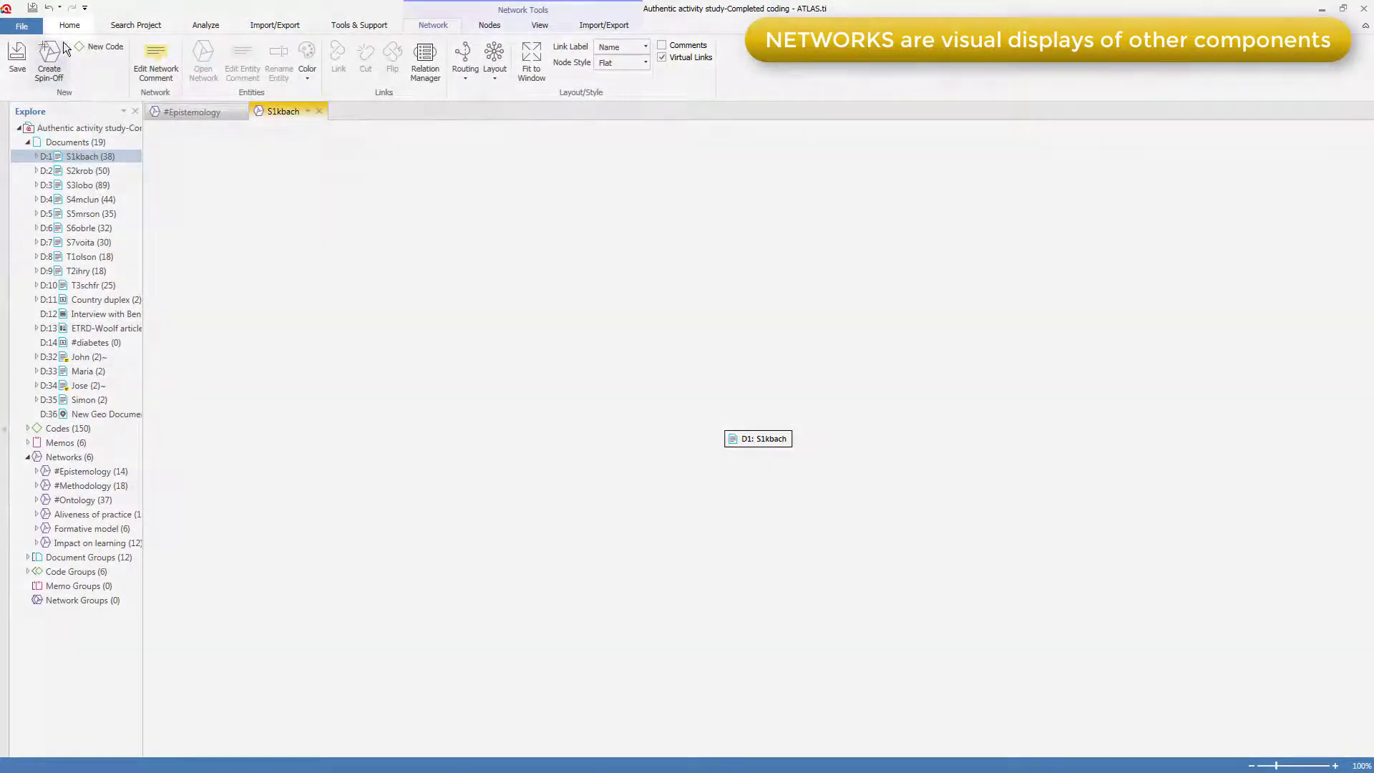
pyautogui.click(66, 25)
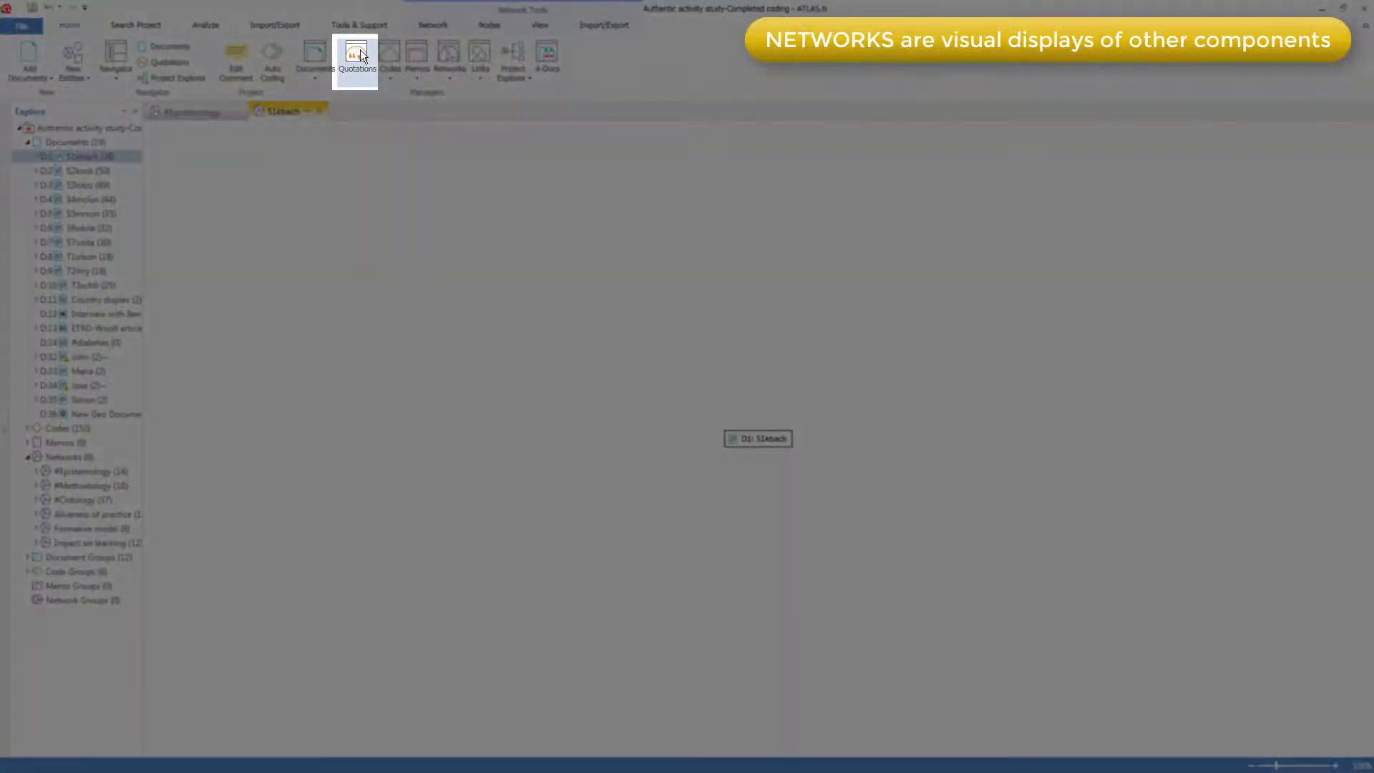
pyautogui.click(358, 51)
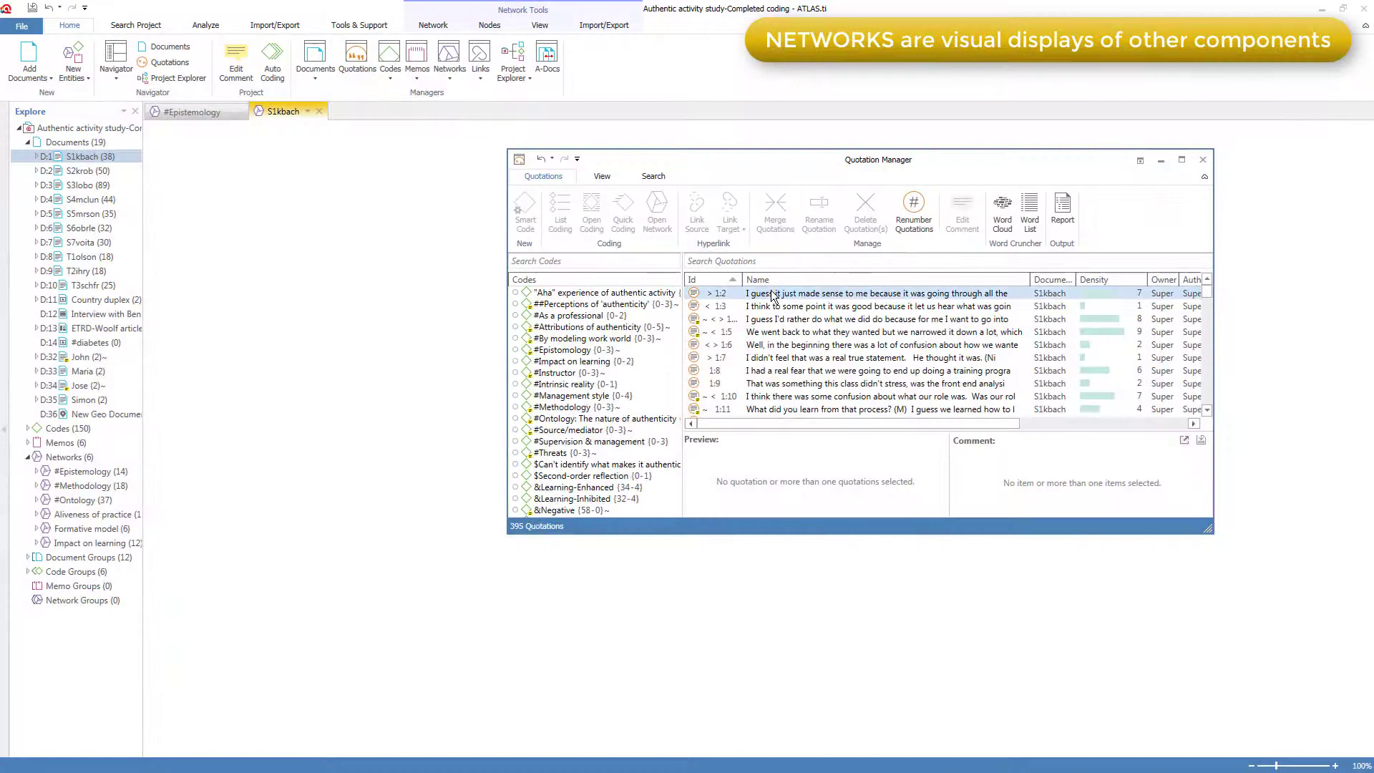
pyautogui.click(774, 294)
pyautogui.moveTo(575, 315); pyautogui.dragTo(294, 376)
pyautogui.moveTo(787, 306); pyautogui.dragTo(239, 508)
pyautogui.click(1203, 160)
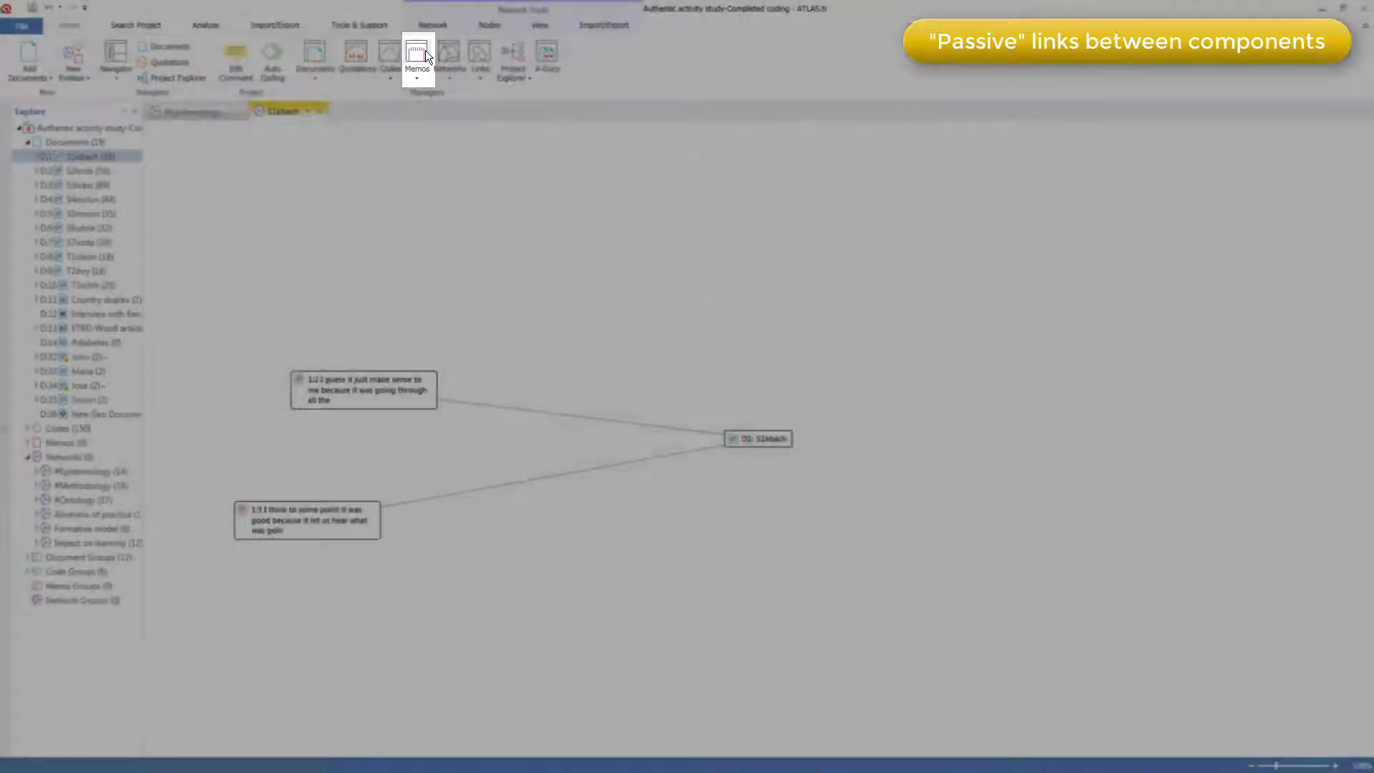
# - Place the Satisfying memo on the S1kbach network, link it to quotation 1:2, then return to #Epistemology
pyautogui.click(425, 51)
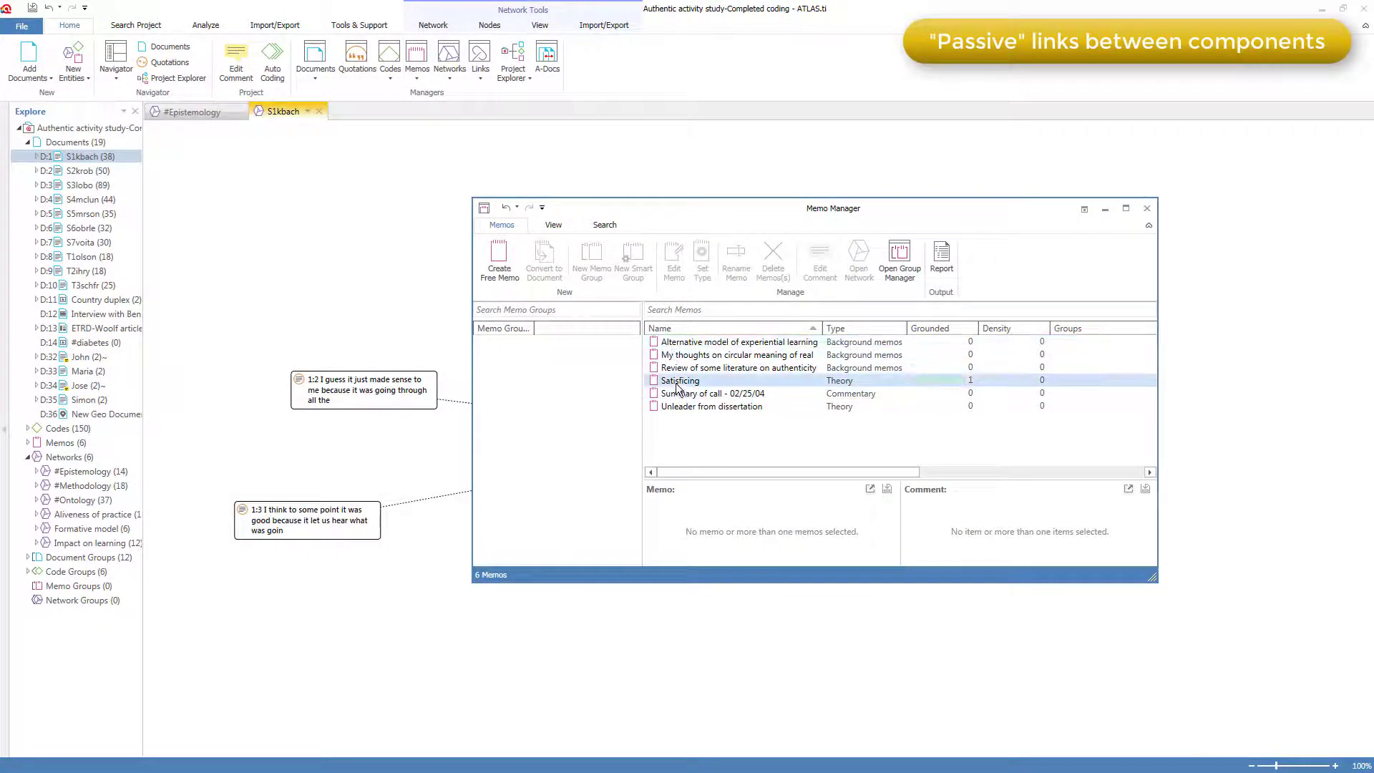
pyautogui.moveTo(673, 380); pyautogui.dragTo(334, 389)
pyautogui.click(286, 244)
pyautogui.click(1147, 209)
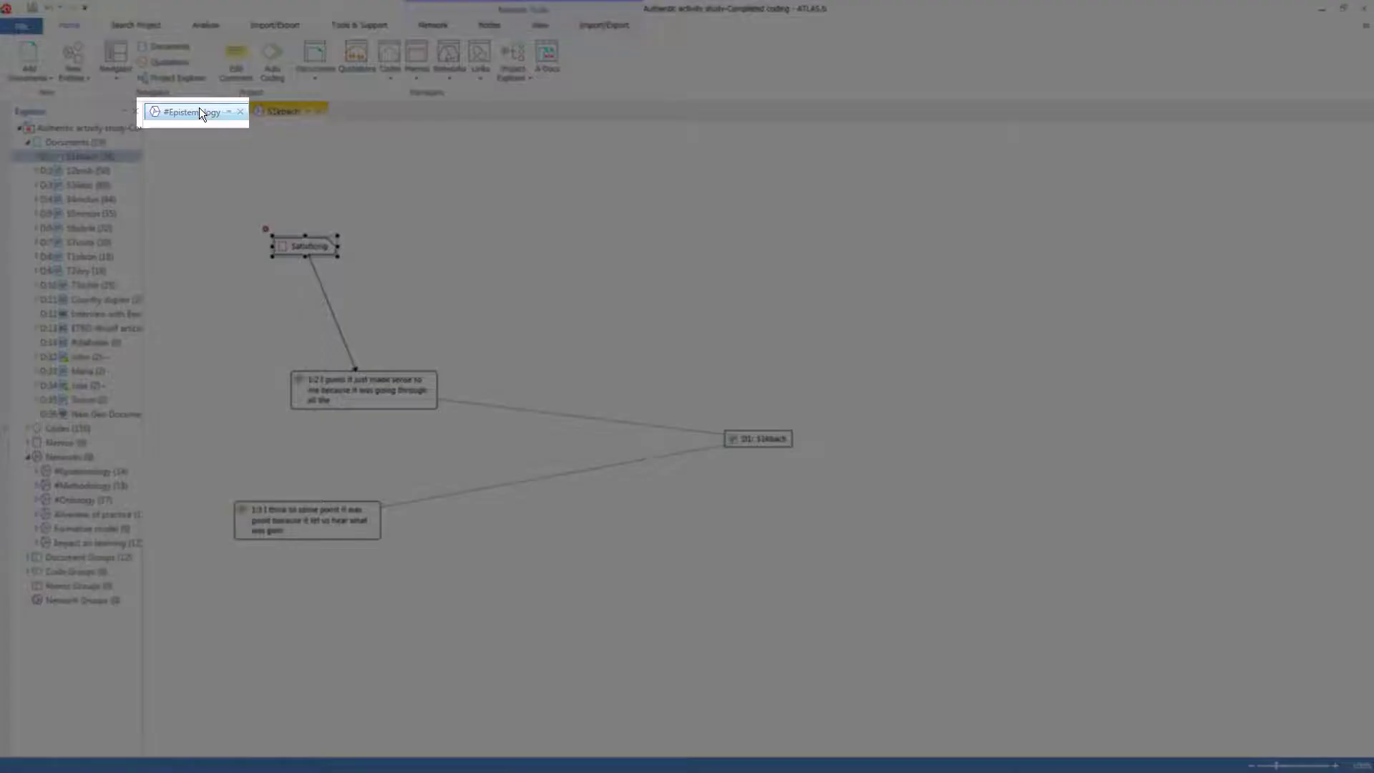
pyautogui.click(199, 111)
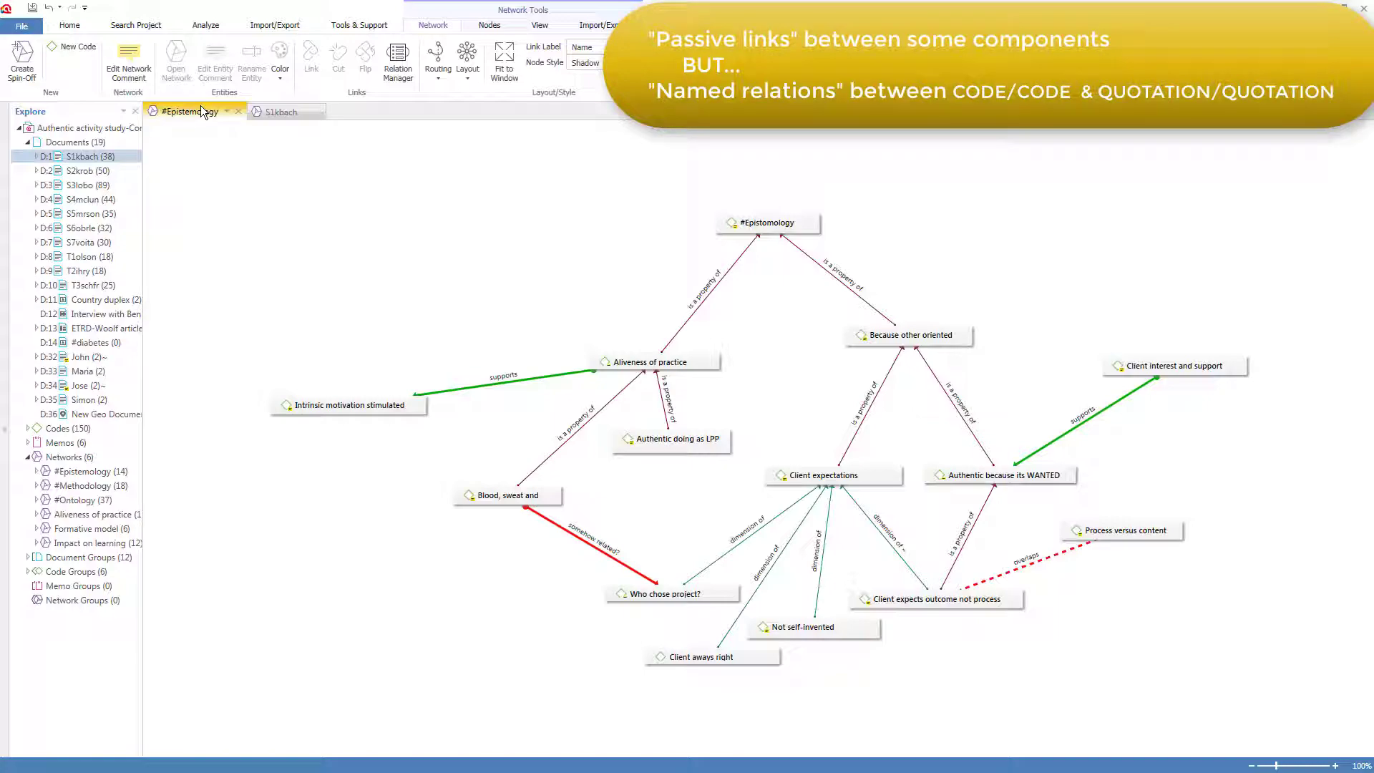
# - Add the comment 'here is a comment' to the 'is a property of' link
pyautogui.rightClick(703, 295)
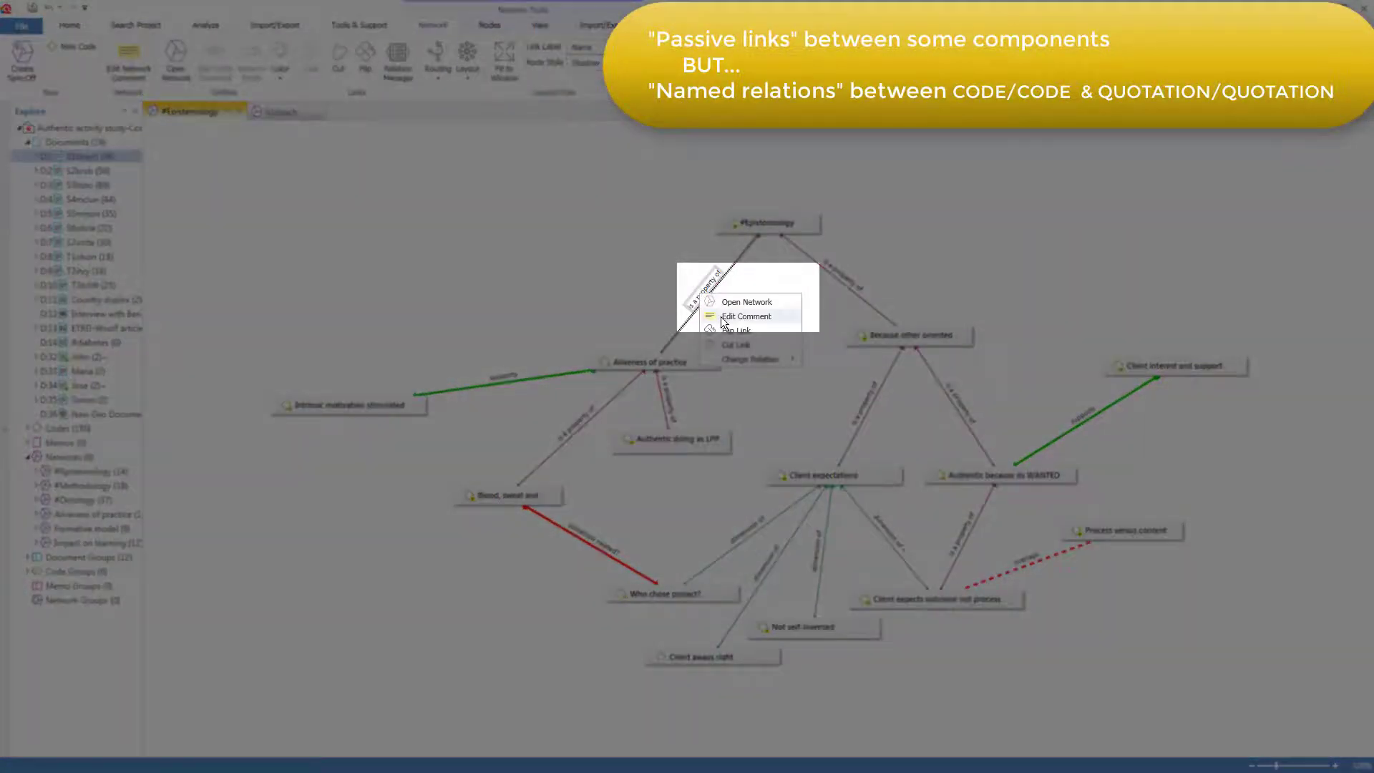
pyautogui.click(744, 316)
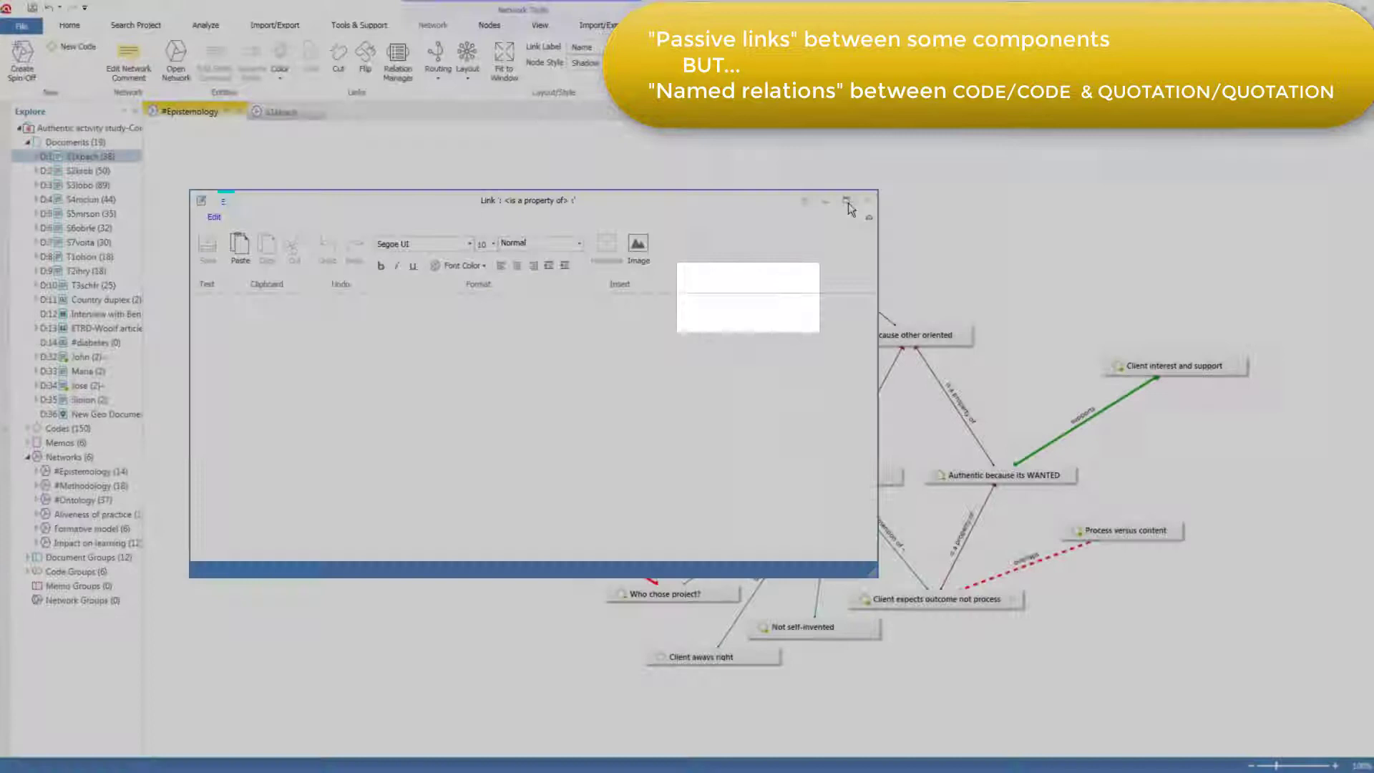
pyautogui.write('here is a comment')
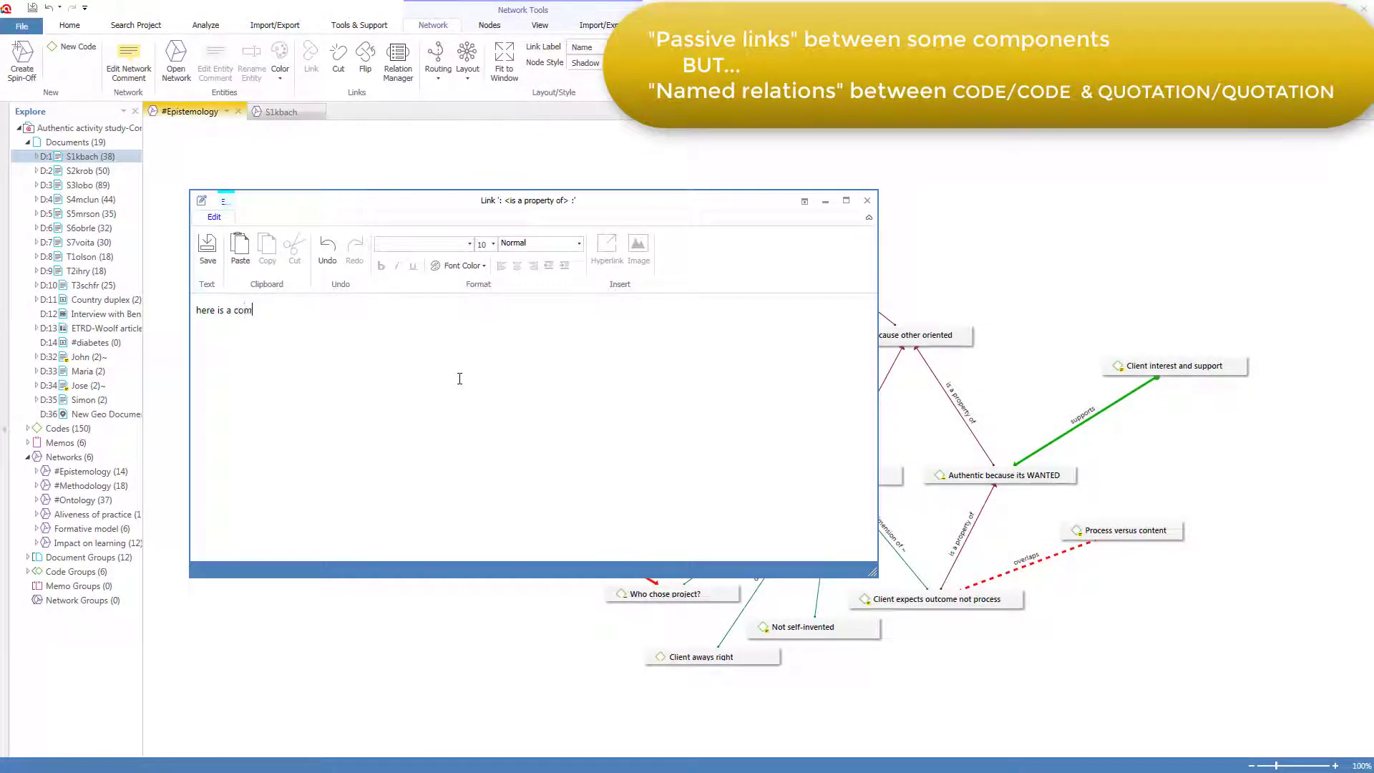
pyautogui.click(866, 200)
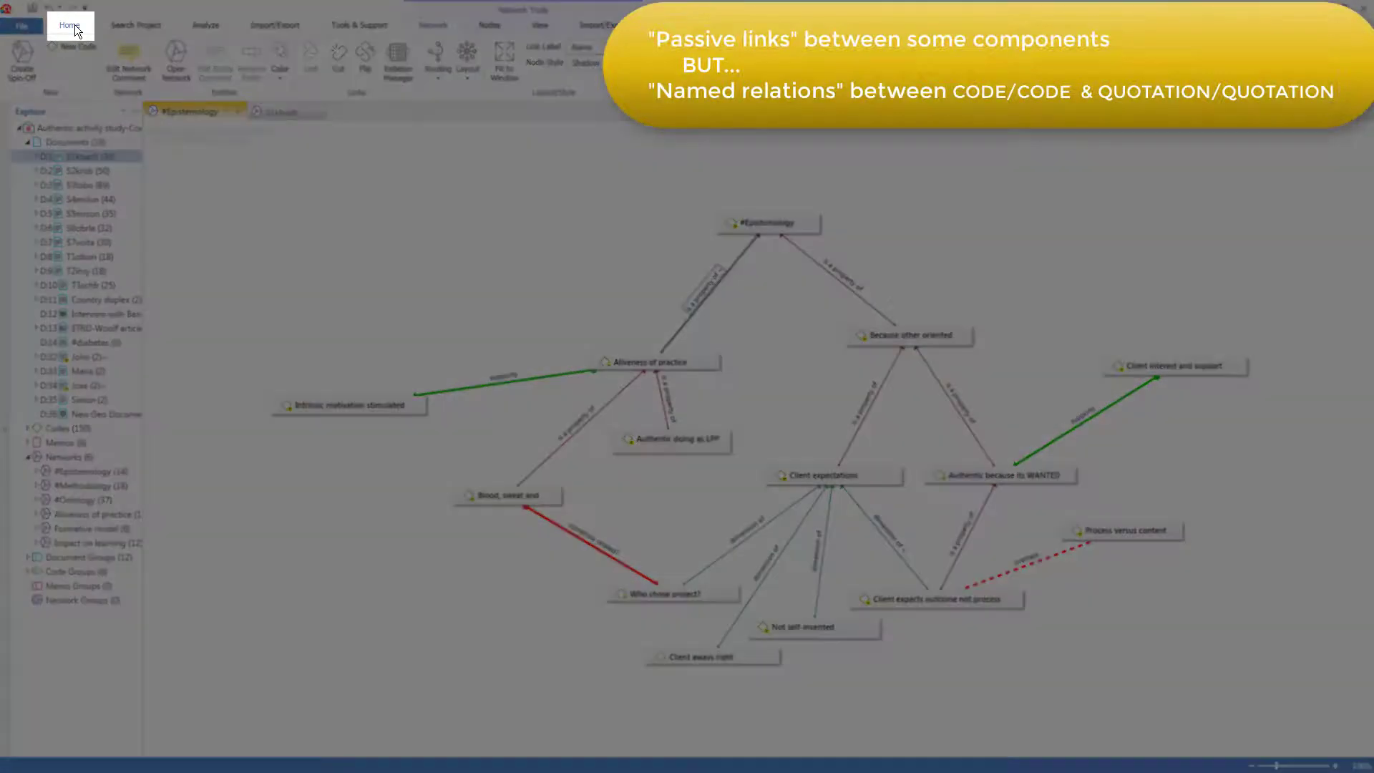
# - Open the Link Manager and show the project's 83 quotation hyperlinks
pyautogui.click(70, 25)
pyautogui.click(481, 72)
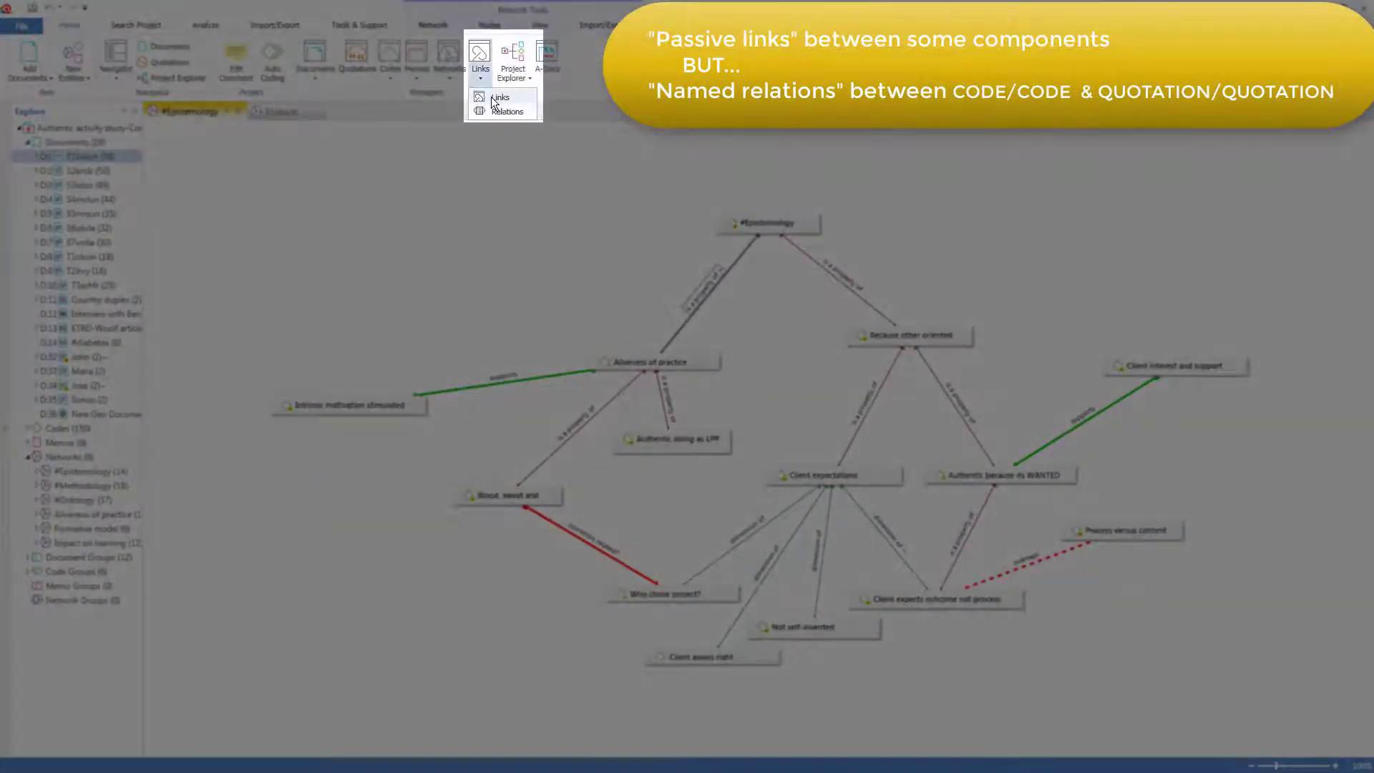
pyautogui.click(496, 99)
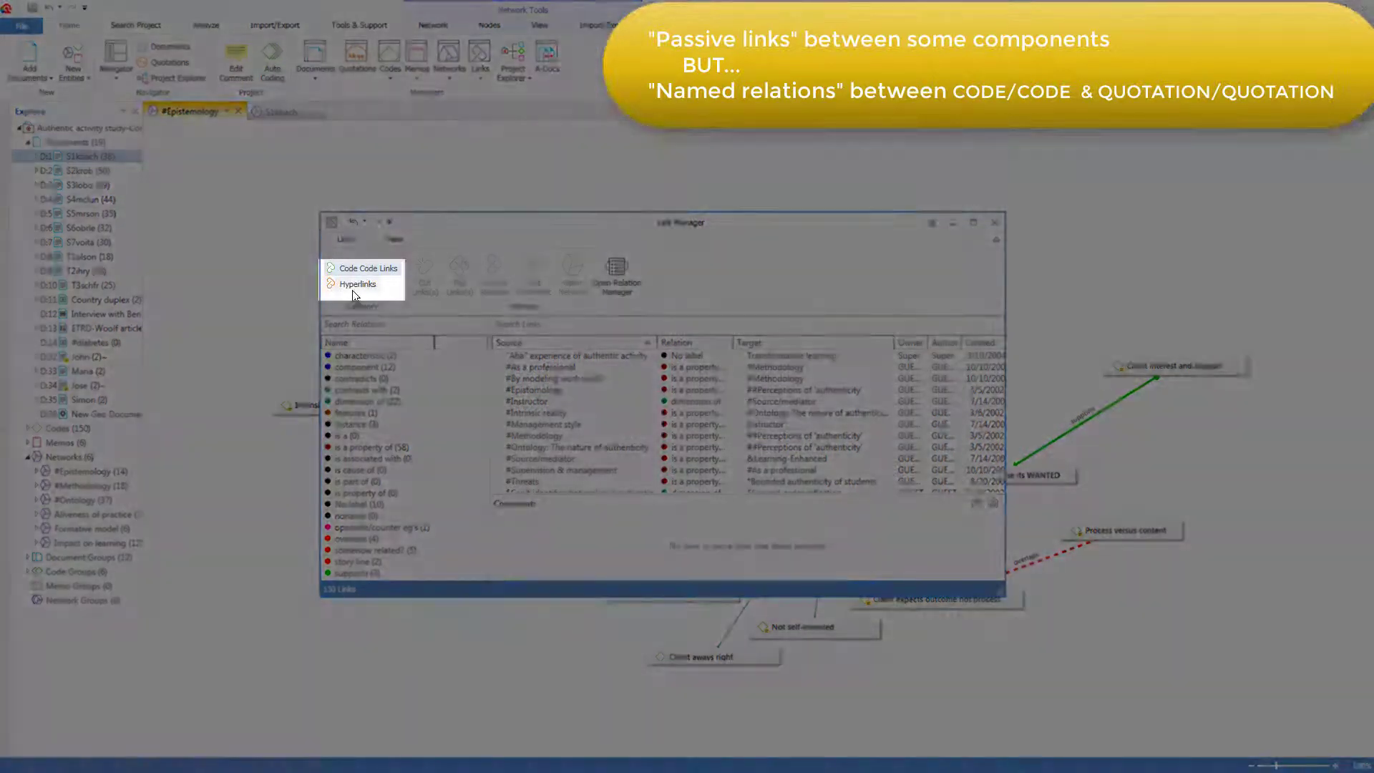
pyautogui.click(357, 284)
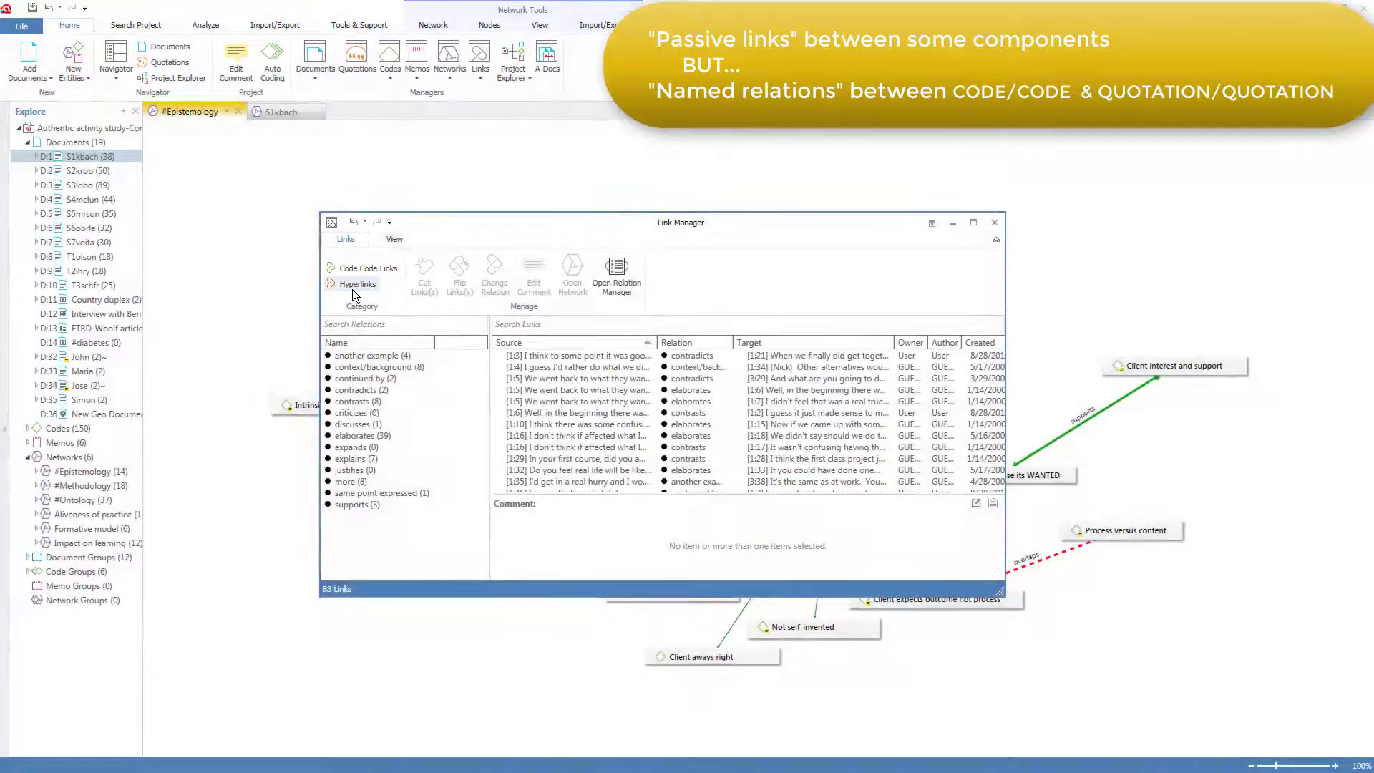
# - Remove the Client interest and support node from the #Epistemology network view, leaving 13 nodes
pyautogui.click(995, 224)
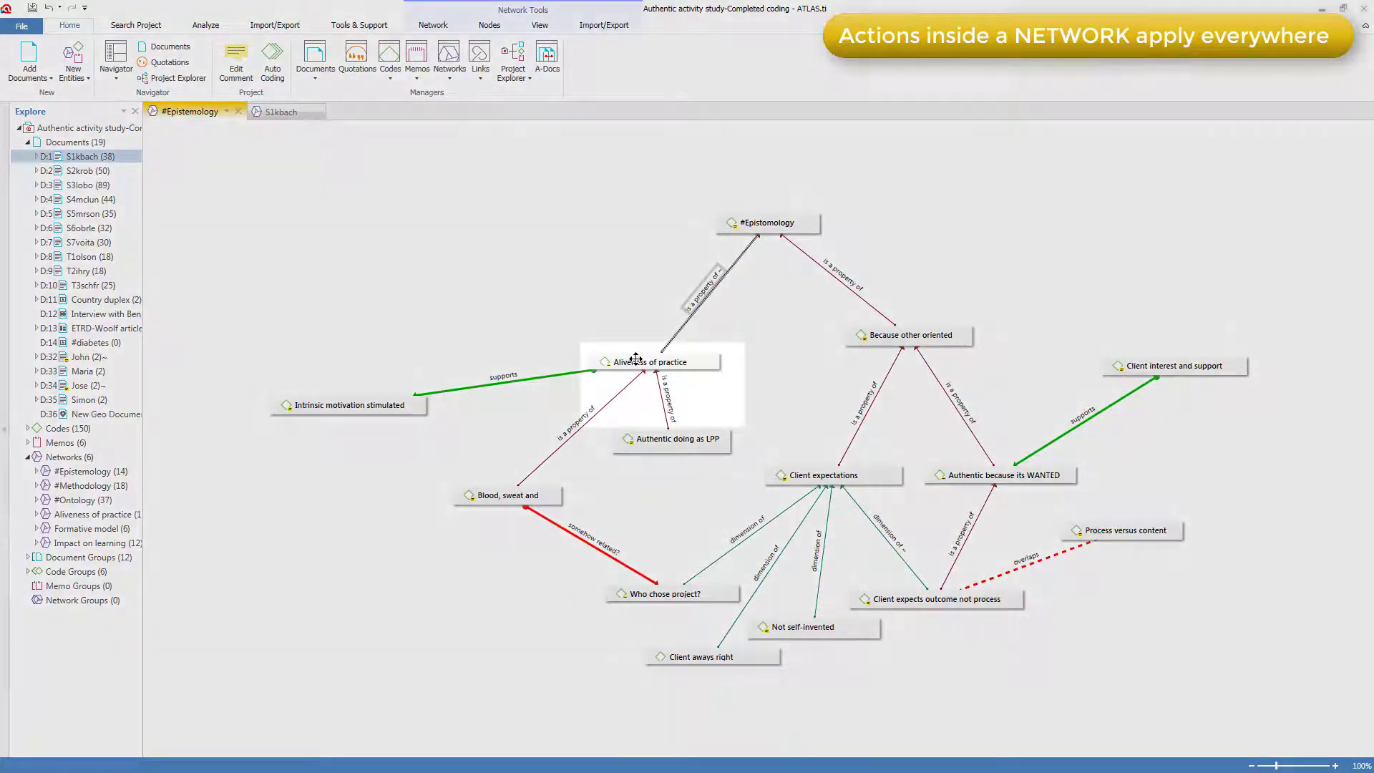
pyautogui.rightClick(650, 368)
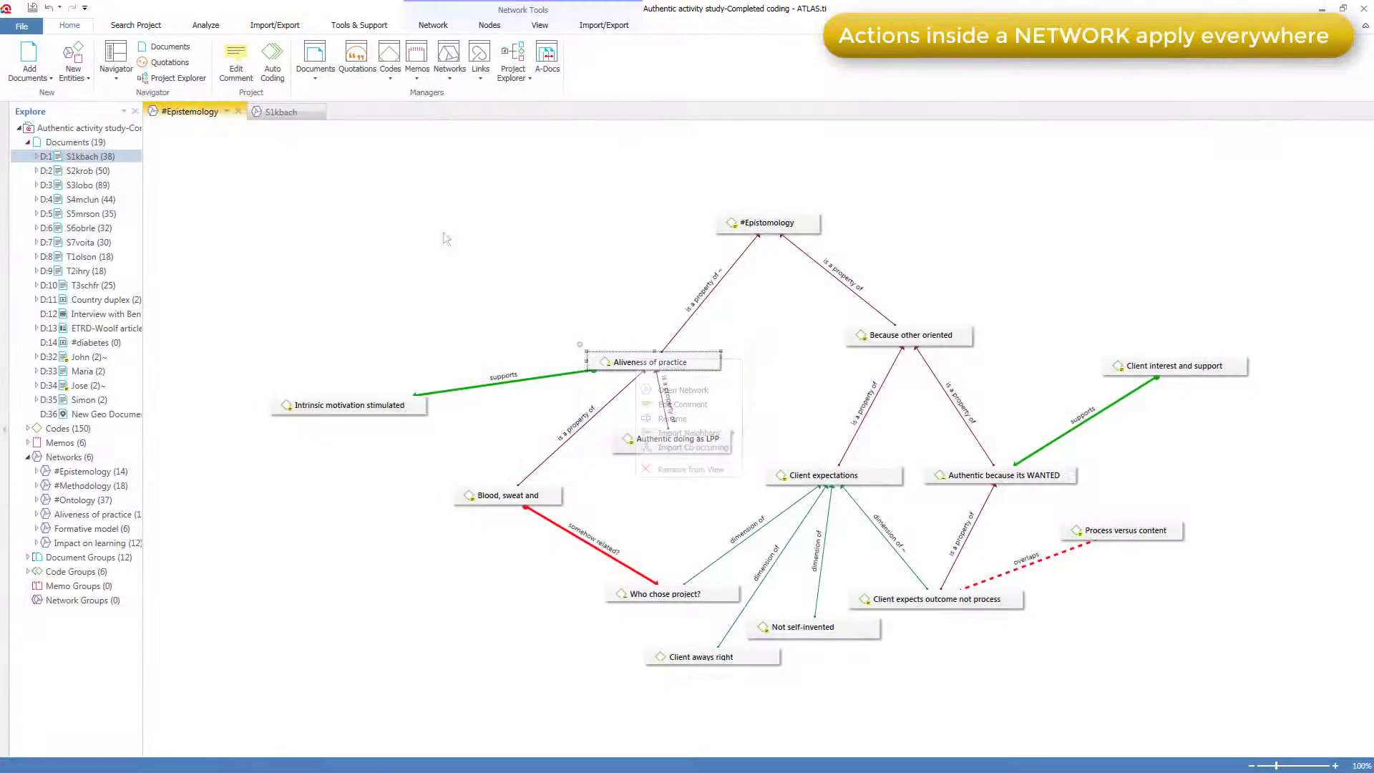
pyautogui.click(444, 232)
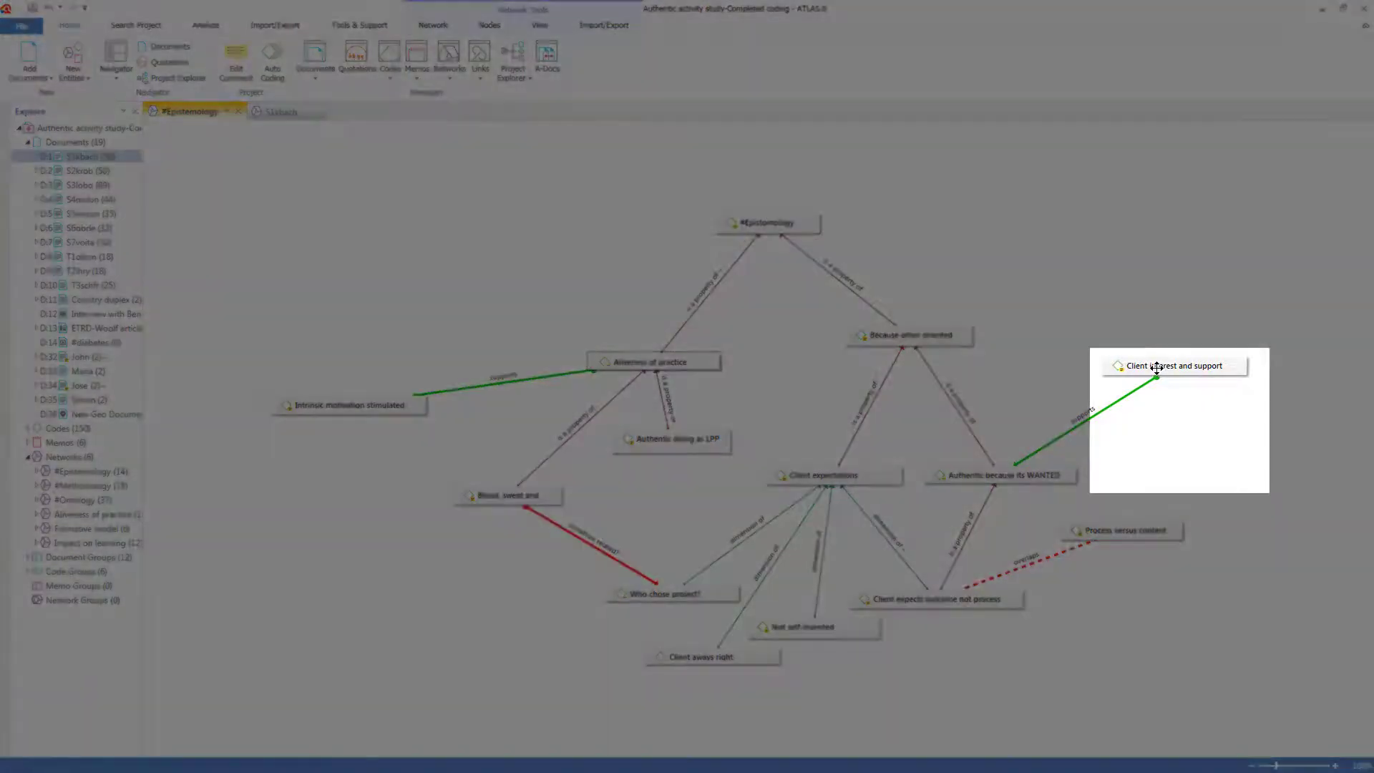
pyautogui.rightClick(1158, 369)
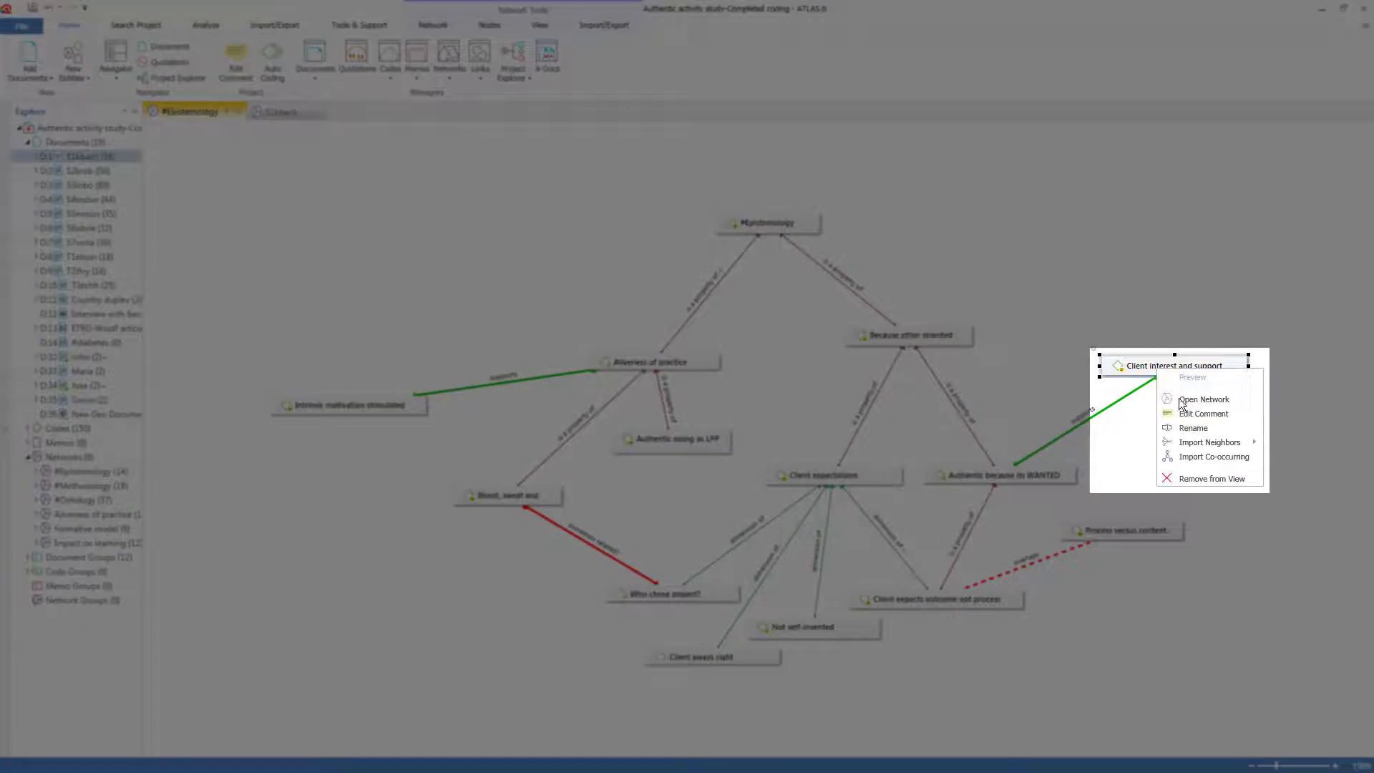
pyautogui.click(1184, 480)
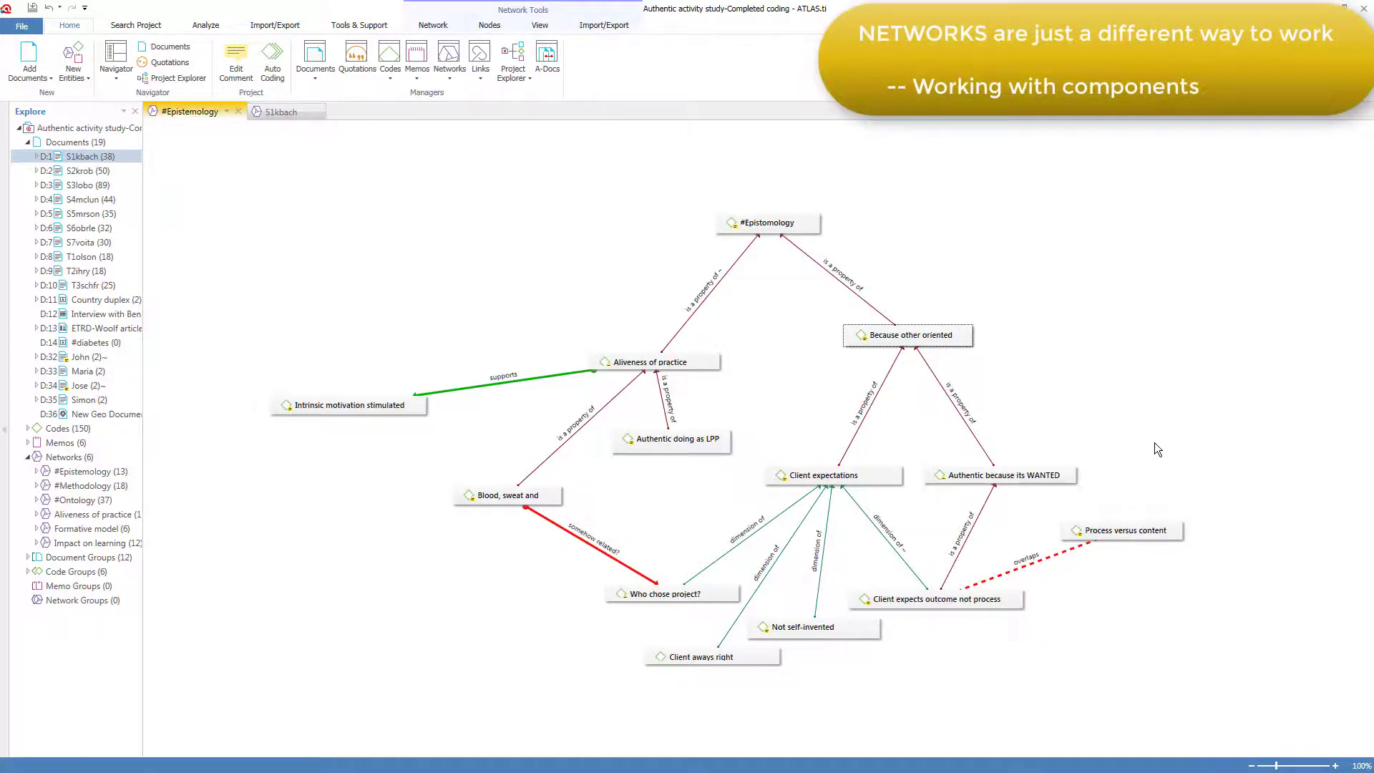
# - Import the code neighbours of Blood, sweat and, then spread Unfamiliar, Hard and and No subject matter leftward
pyautogui.rightClick(537, 496)
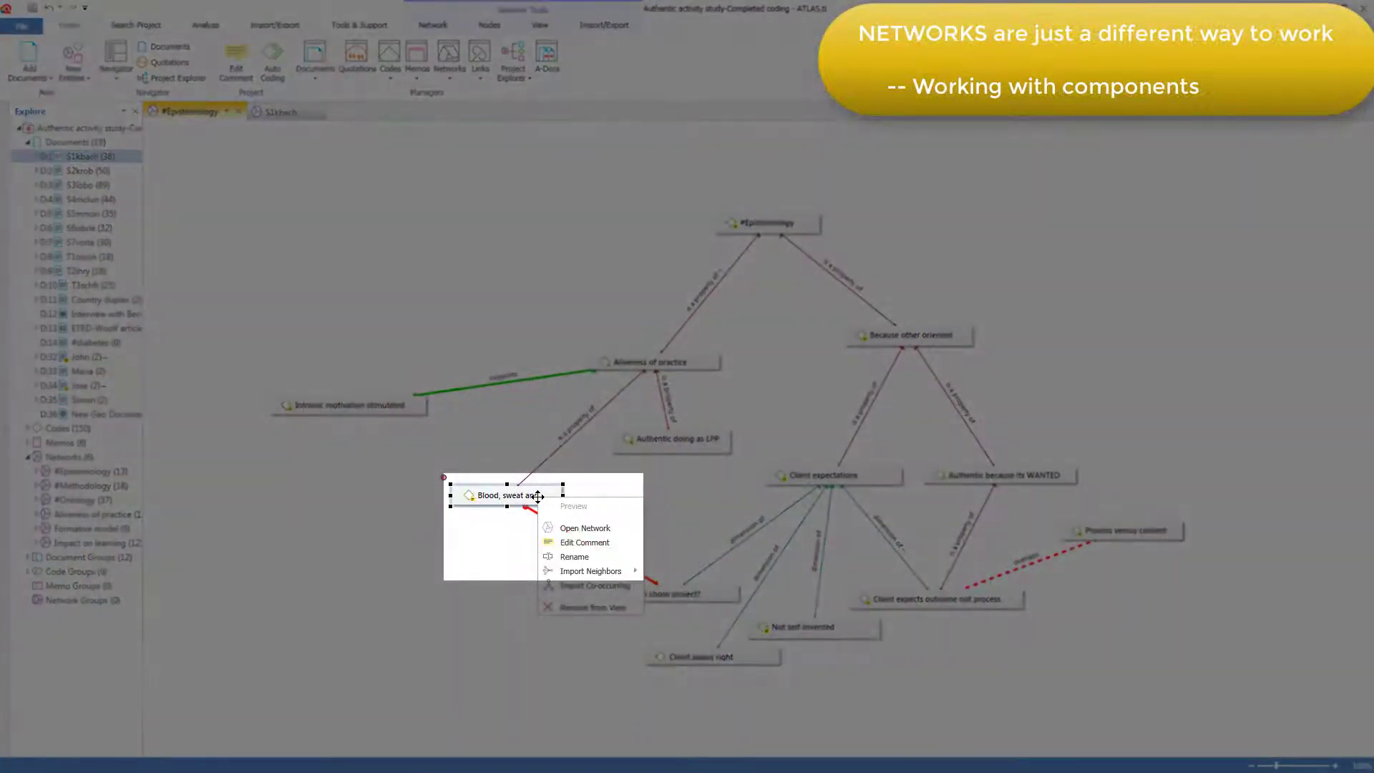
pyautogui.moveTo(602, 571)
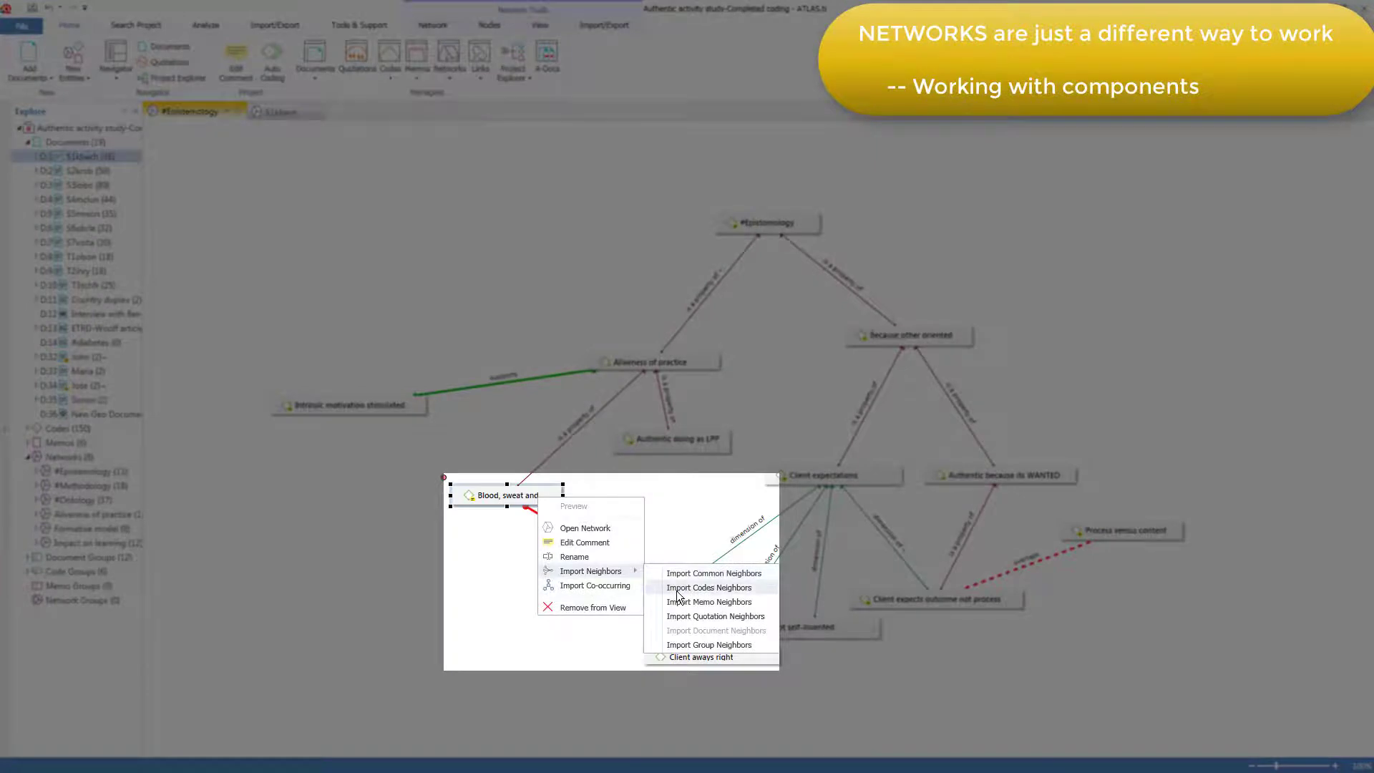
pyautogui.click(680, 588)
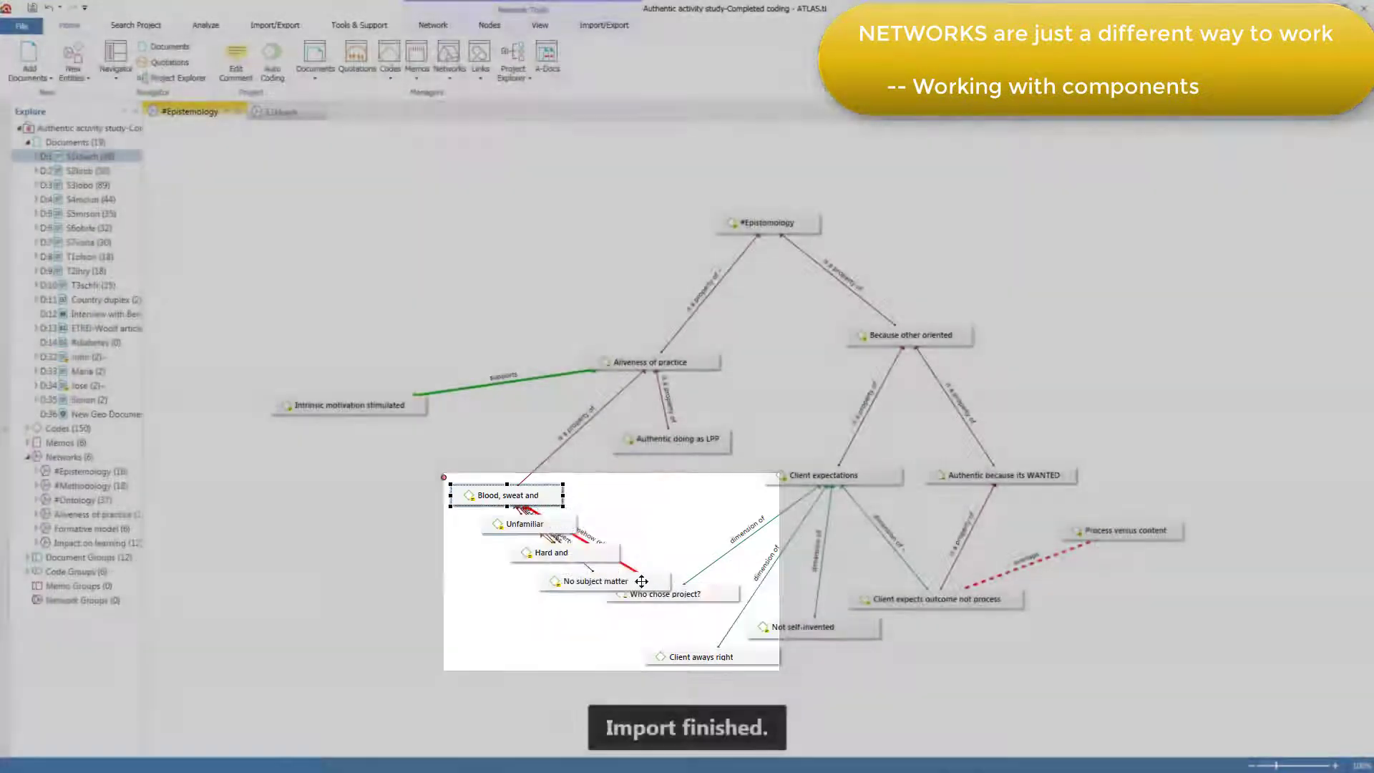
pyautogui.moveTo(525, 524); pyautogui.dragTo(300, 505)
pyautogui.moveTo(551, 553); pyautogui.dragTo(302, 587)
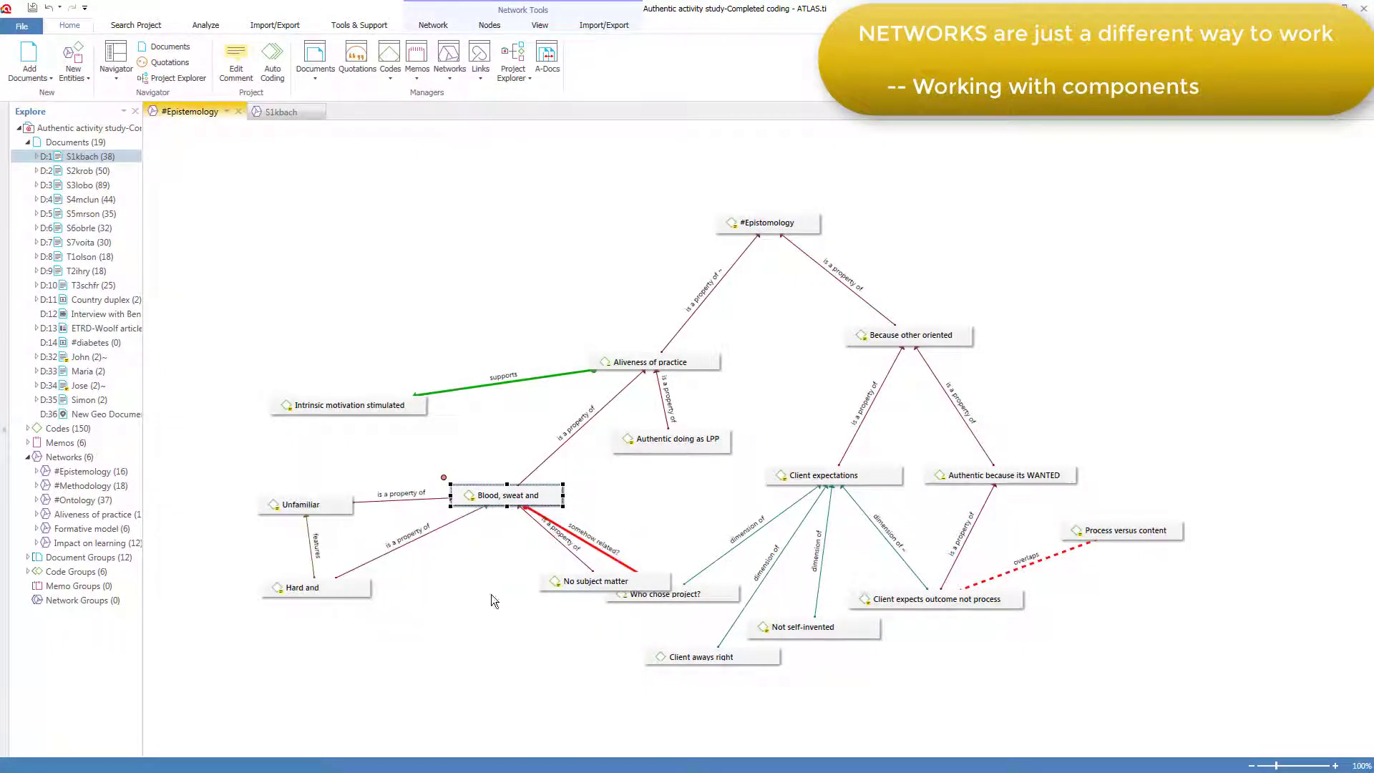
pyautogui.moveTo(576, 581); pyautogui.dragTo(436, 586)
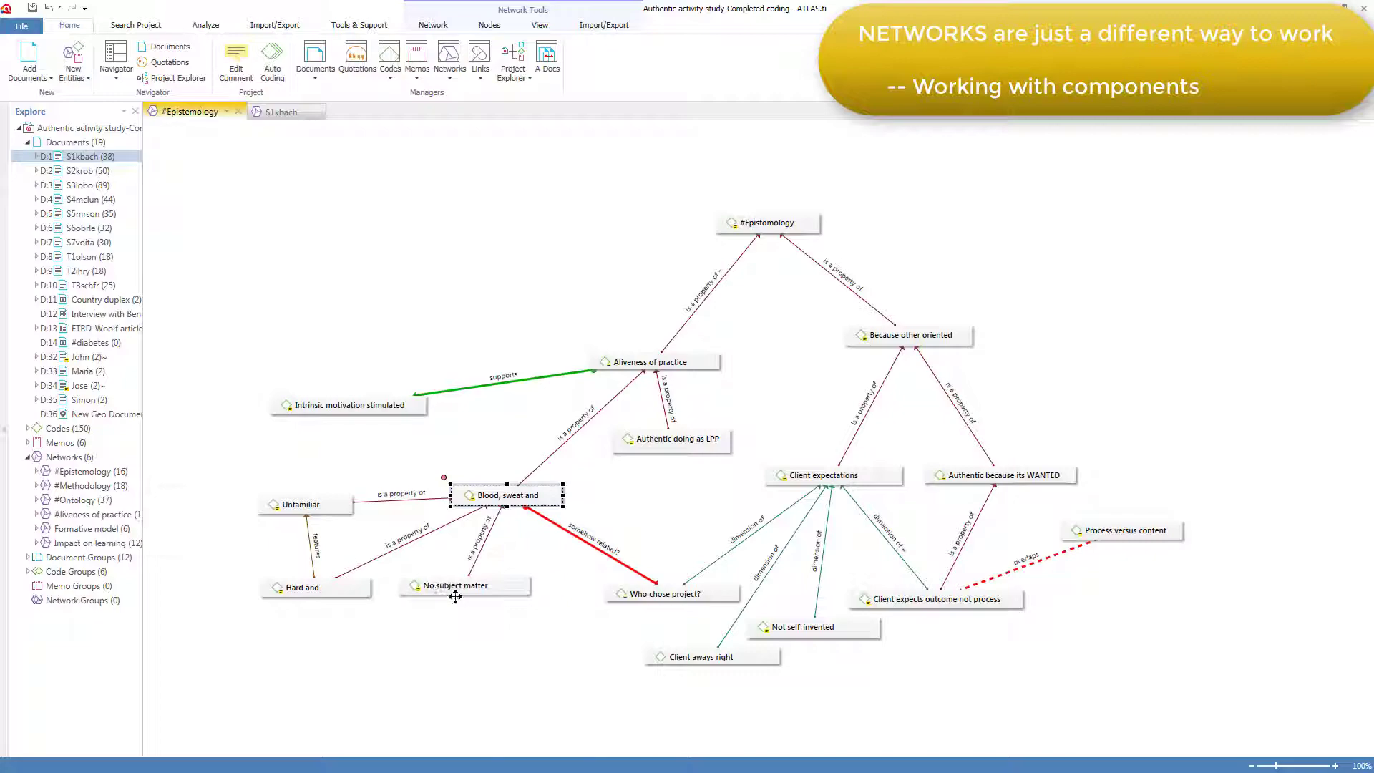
# - List No subject matter quotations, open 2:45 and 3:53 in their documents, then return to #Epistemology
pyautogui.click(458, 586)
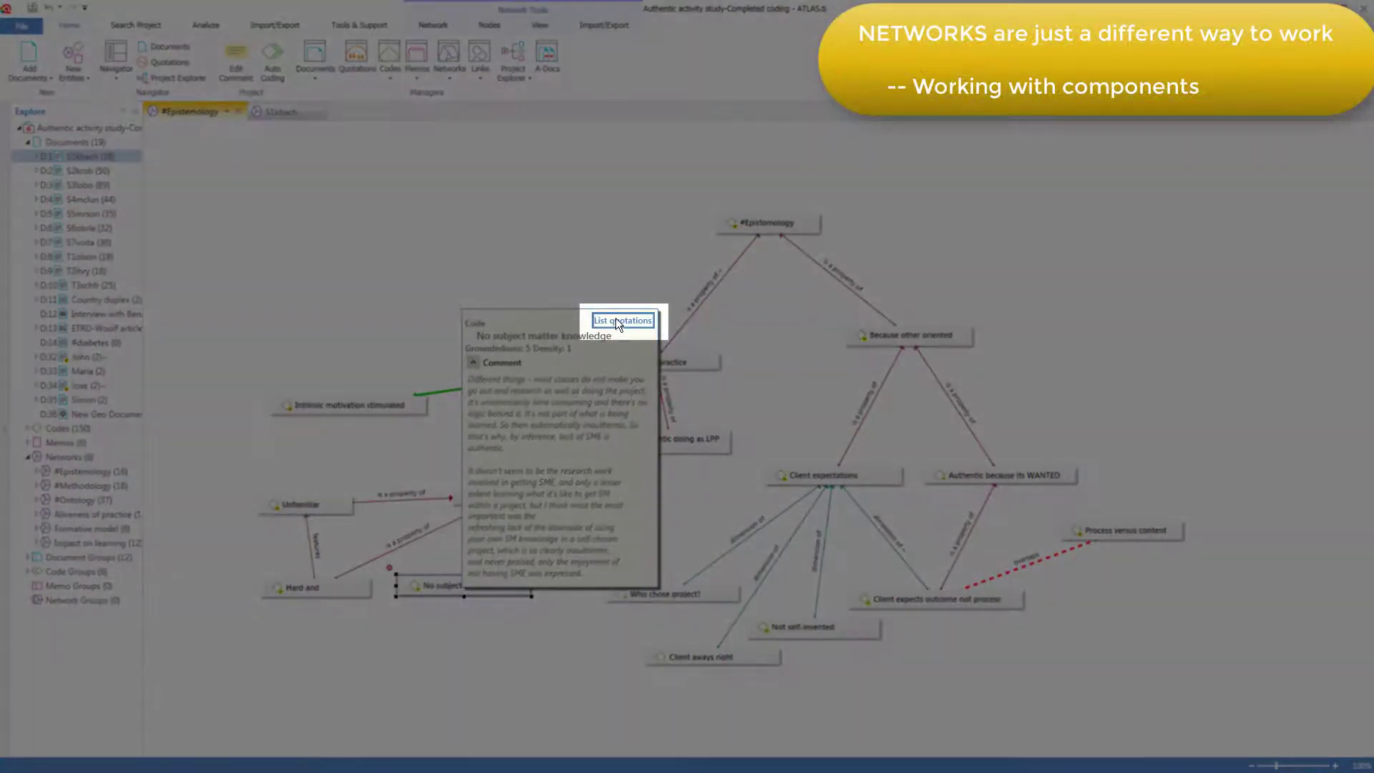
pyautogui.click(616, 320)
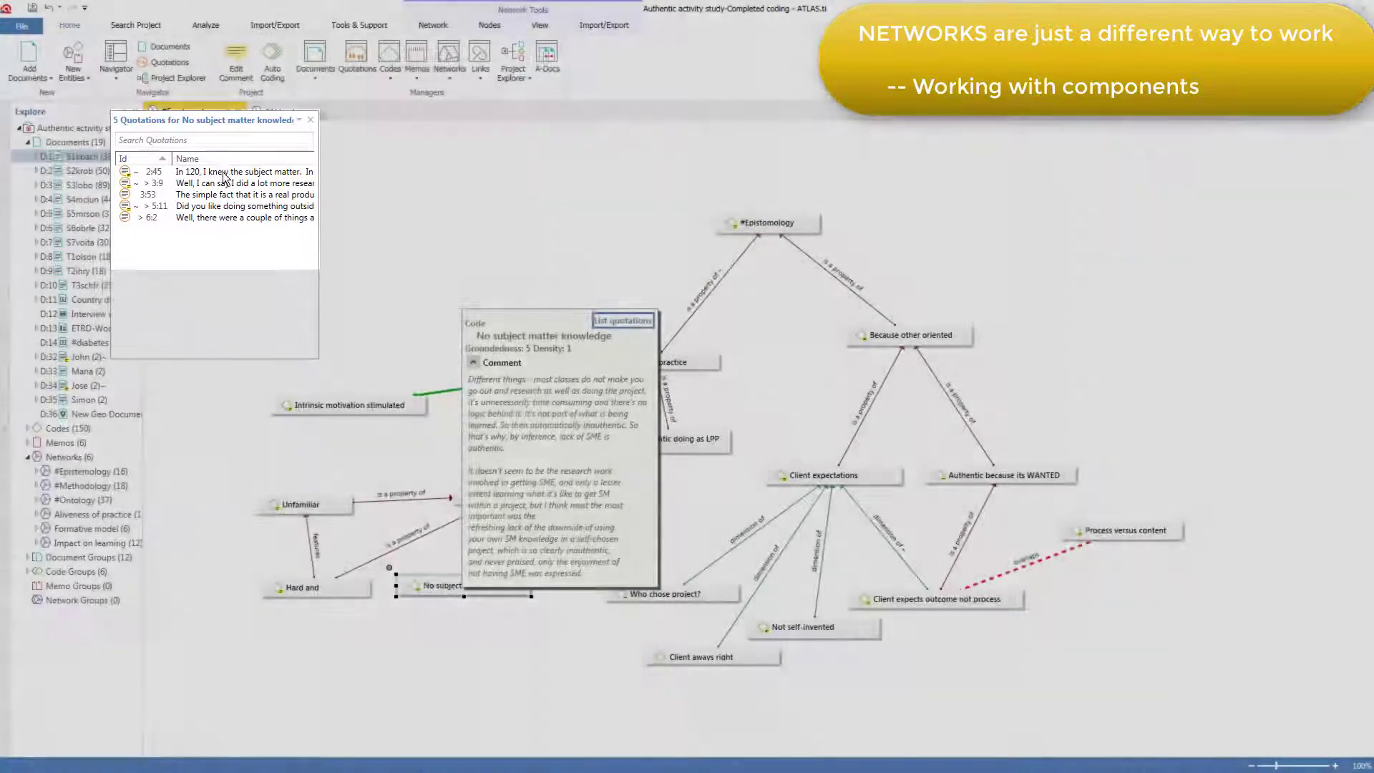
pyautogui.doubleClick(224, 174)
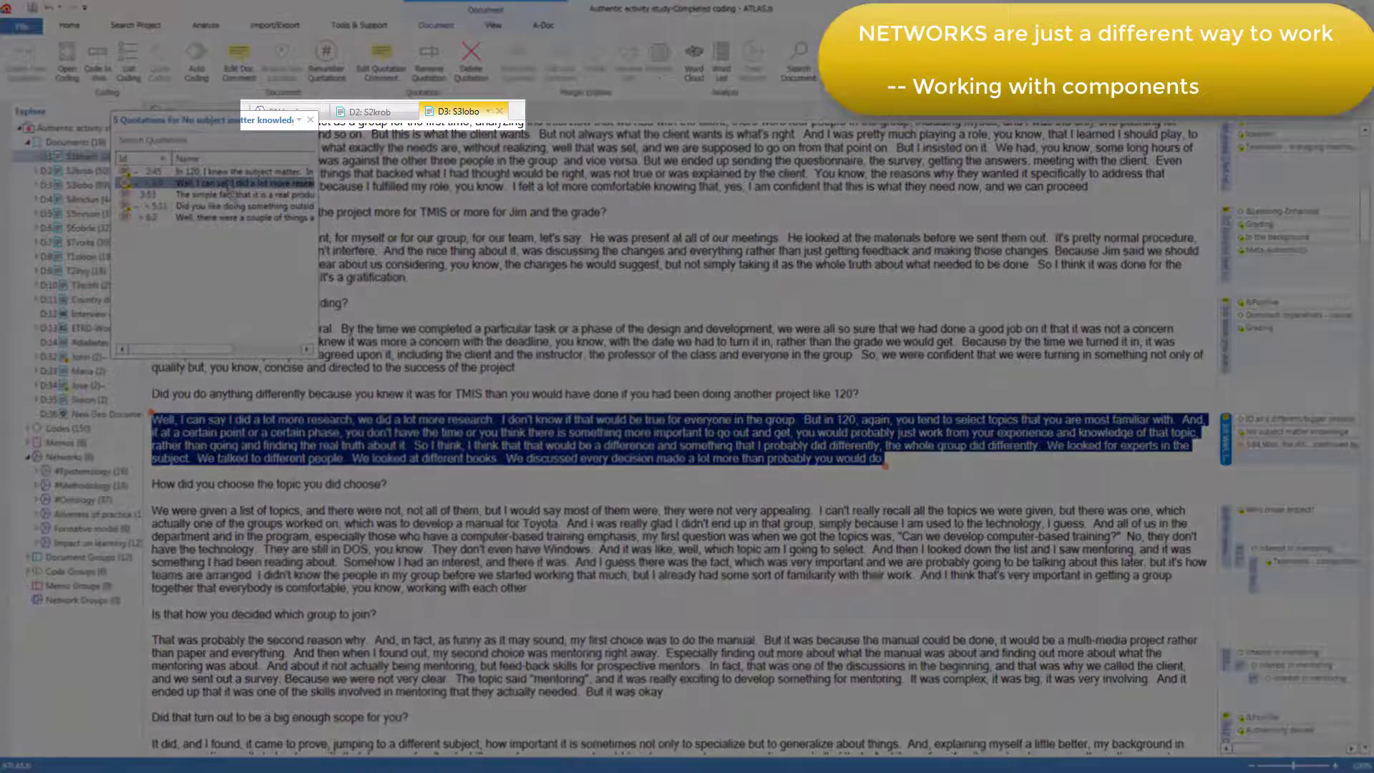
pyautogui.doubleClick(232, 194)
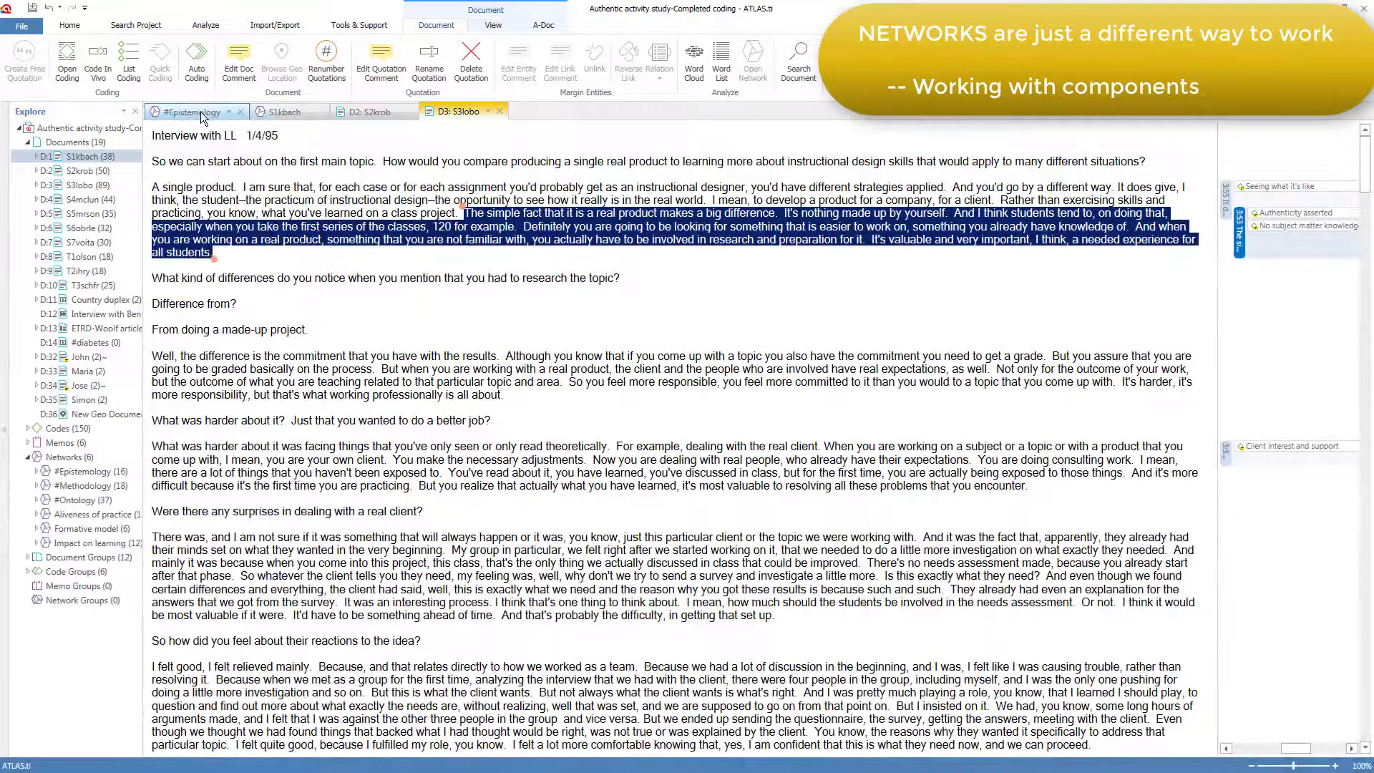
pyautogui.click(200, 112)
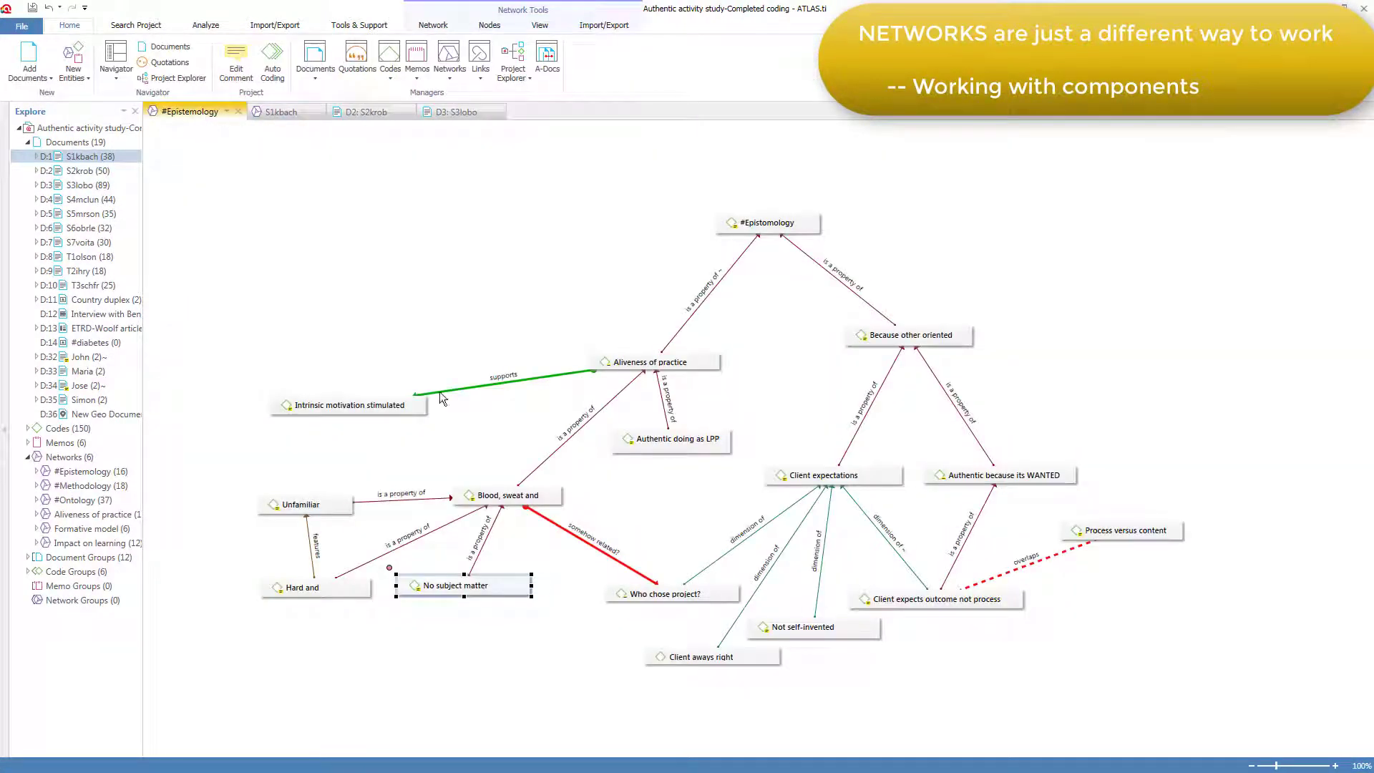
# - Import the quotation neighbours of No subject matter (3:9, 6:2, 3:53, 5:11, 2:45) and preview 3:9
pyautogui.rightClick(493, 588)
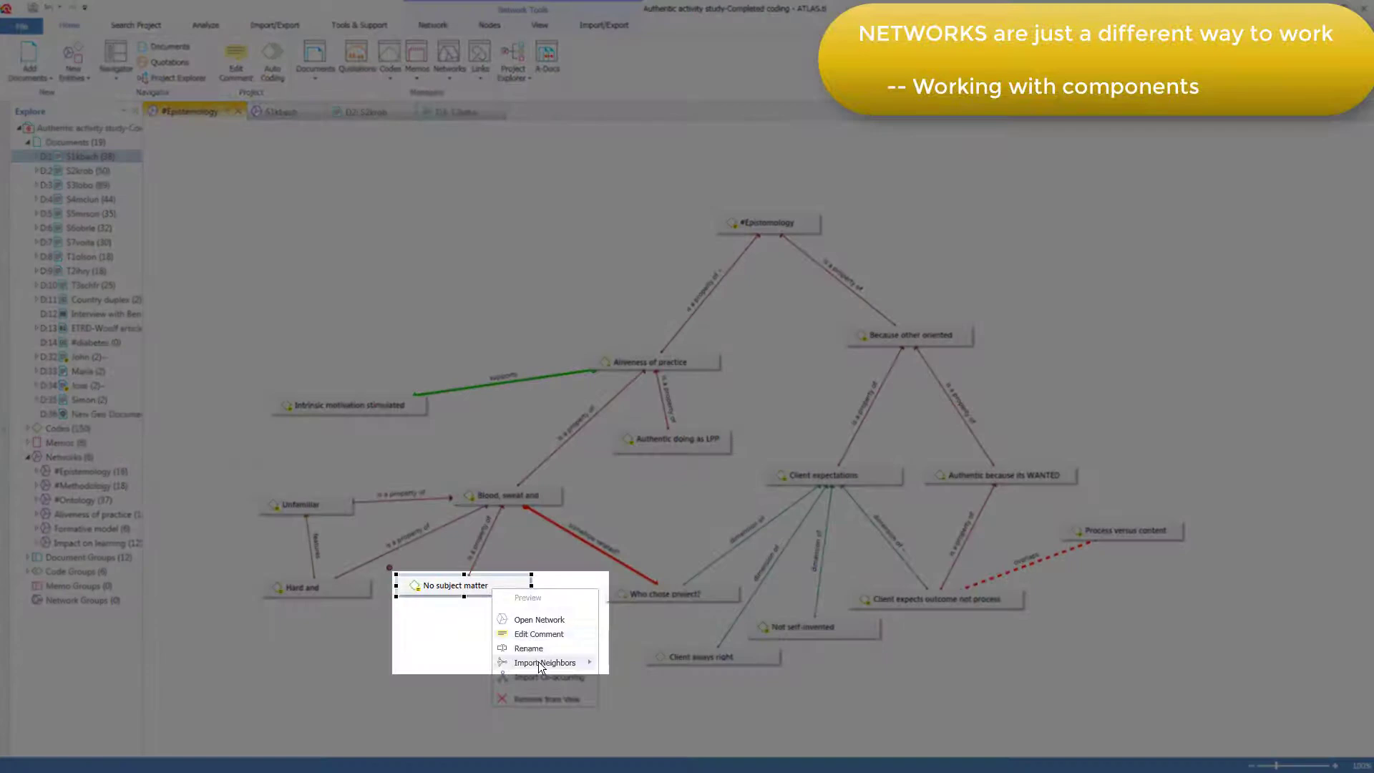
pyautogui.moveTo(538, 661)
pyautogui.click(633, 704)
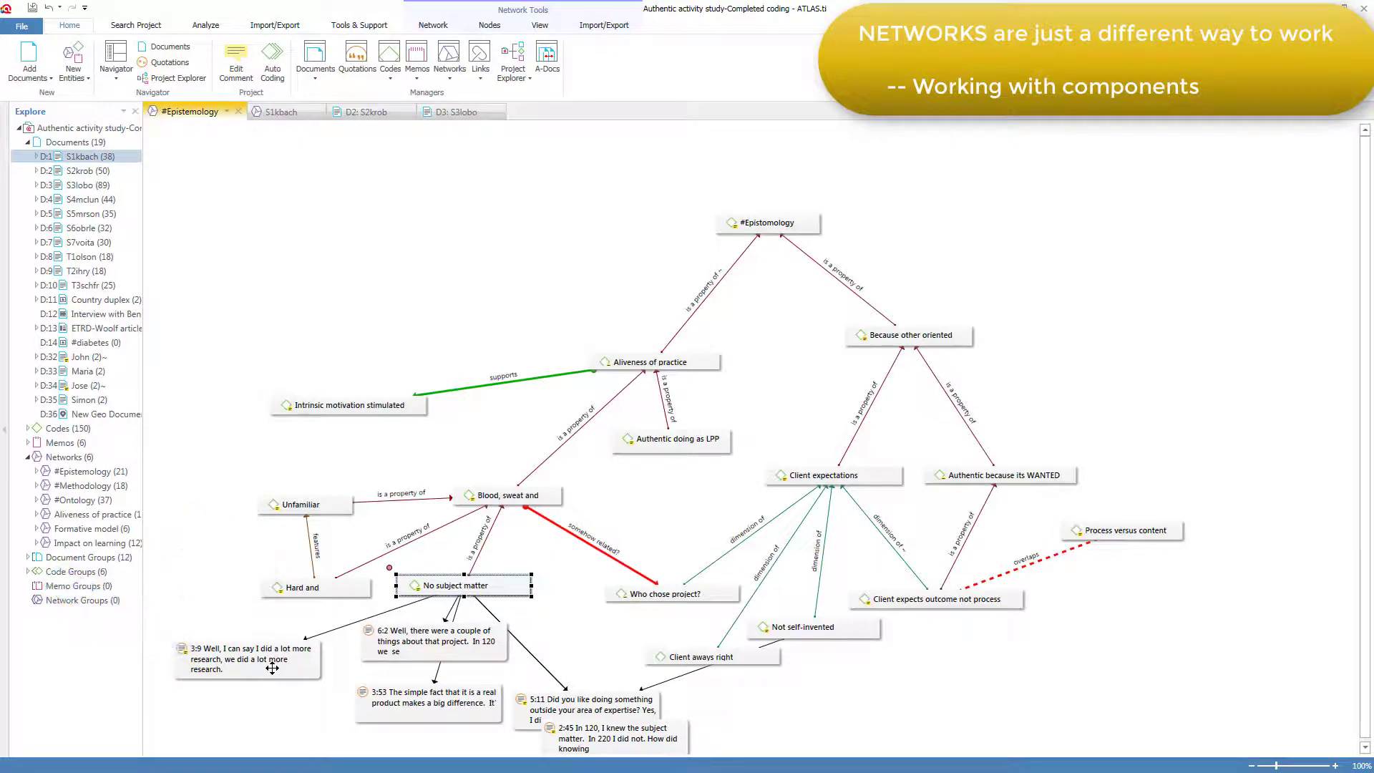
pyautogui.click(272, 668)
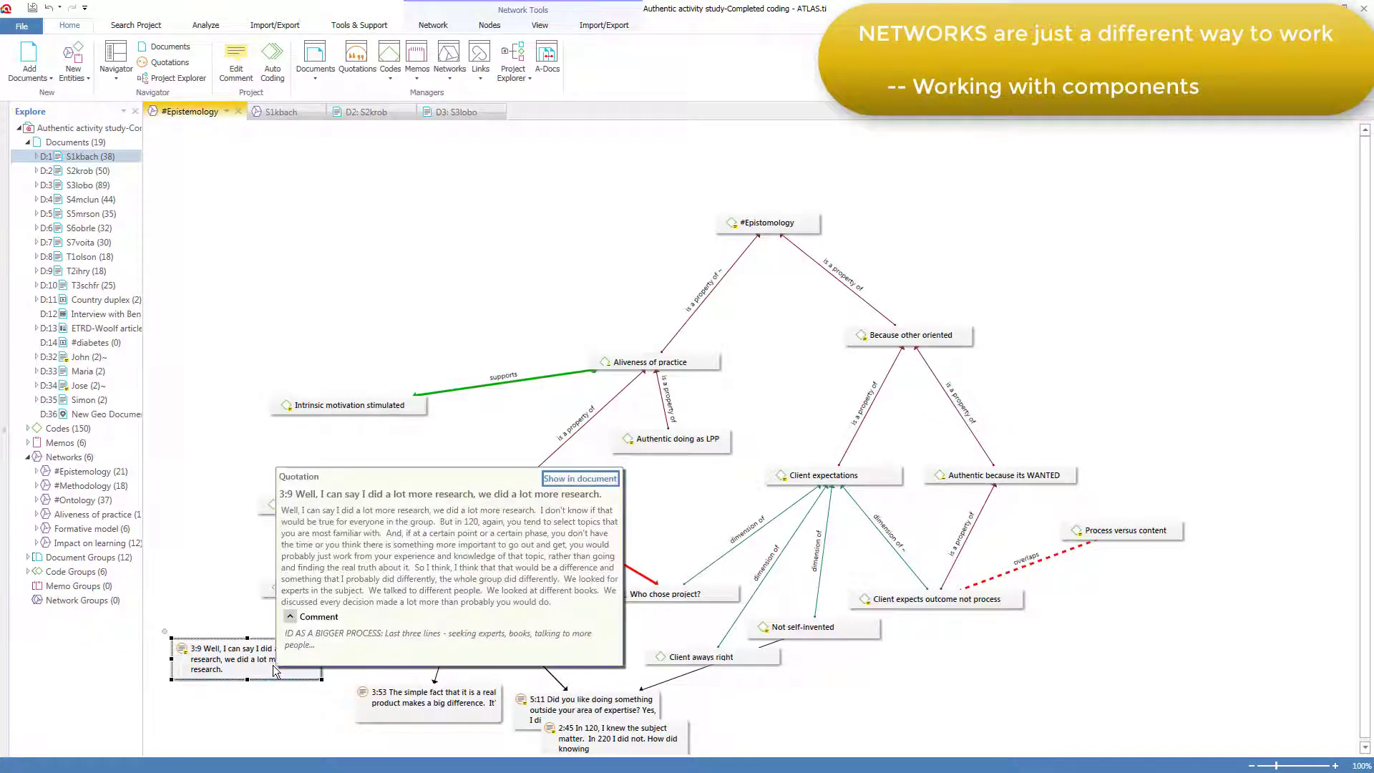
pyautogui.click(274, 690)
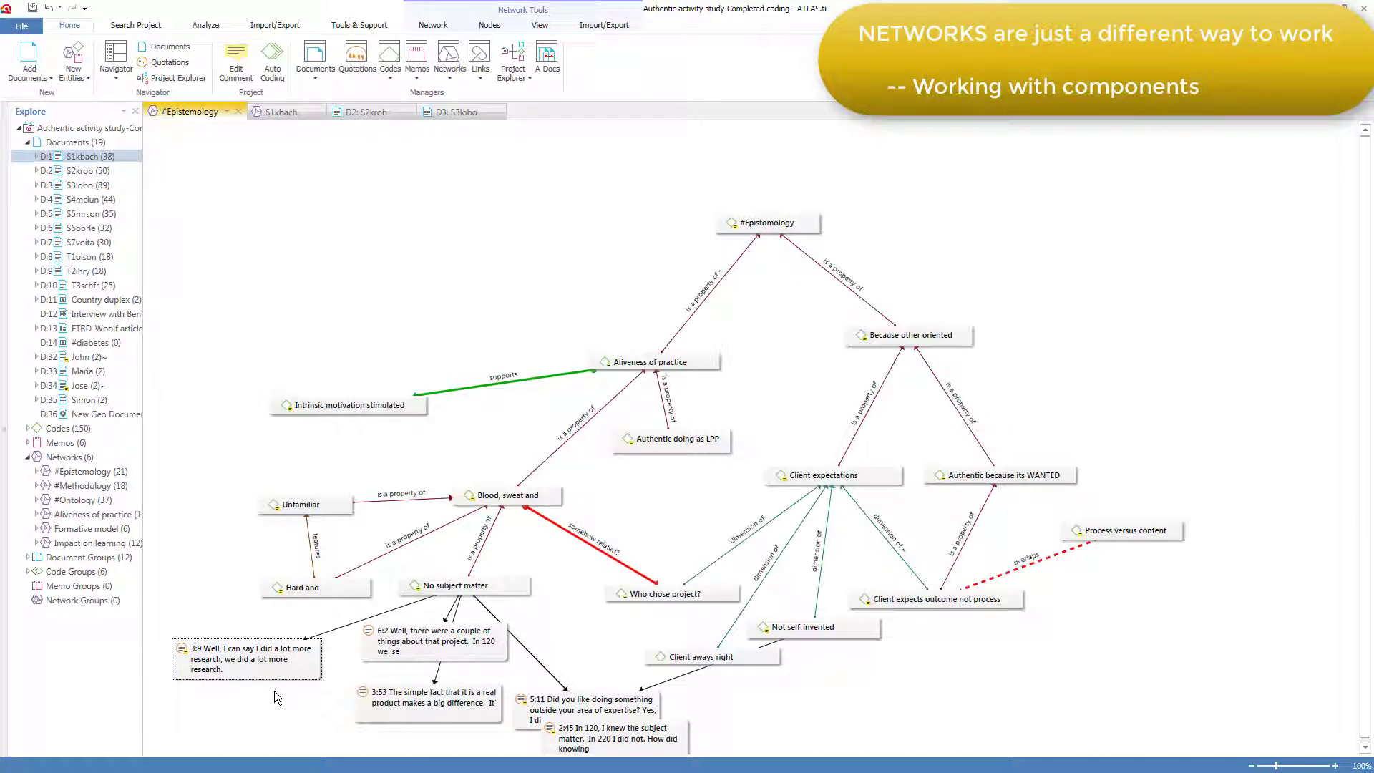
# - Box-select quotations 3:9, 6:2, 3:53, 5:11 and 2:45 and remove them from the view
pyautogui.moveTo(183, 613); pyautogui.dragTo(587, 752)
pyautogui.rightClick(552, 711)
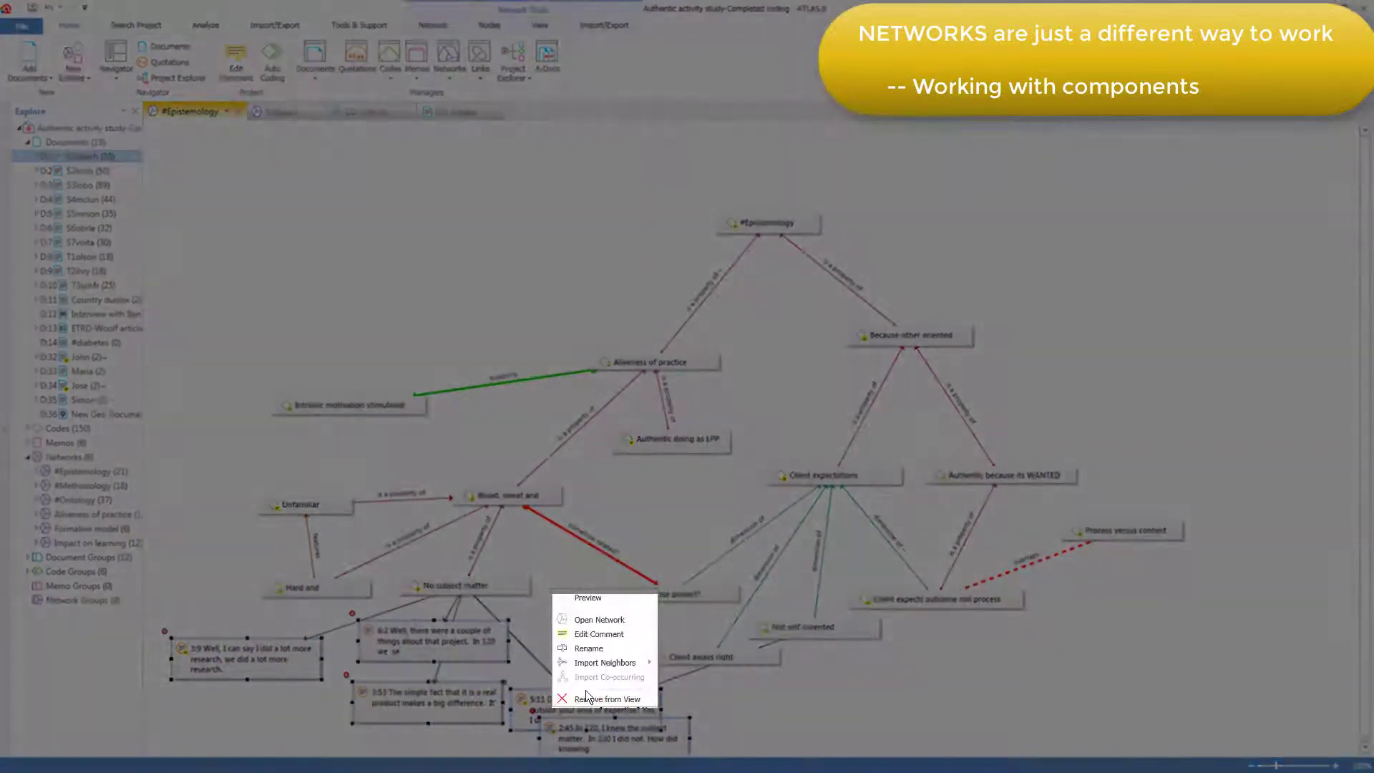
pyautogui.click(589, 699)
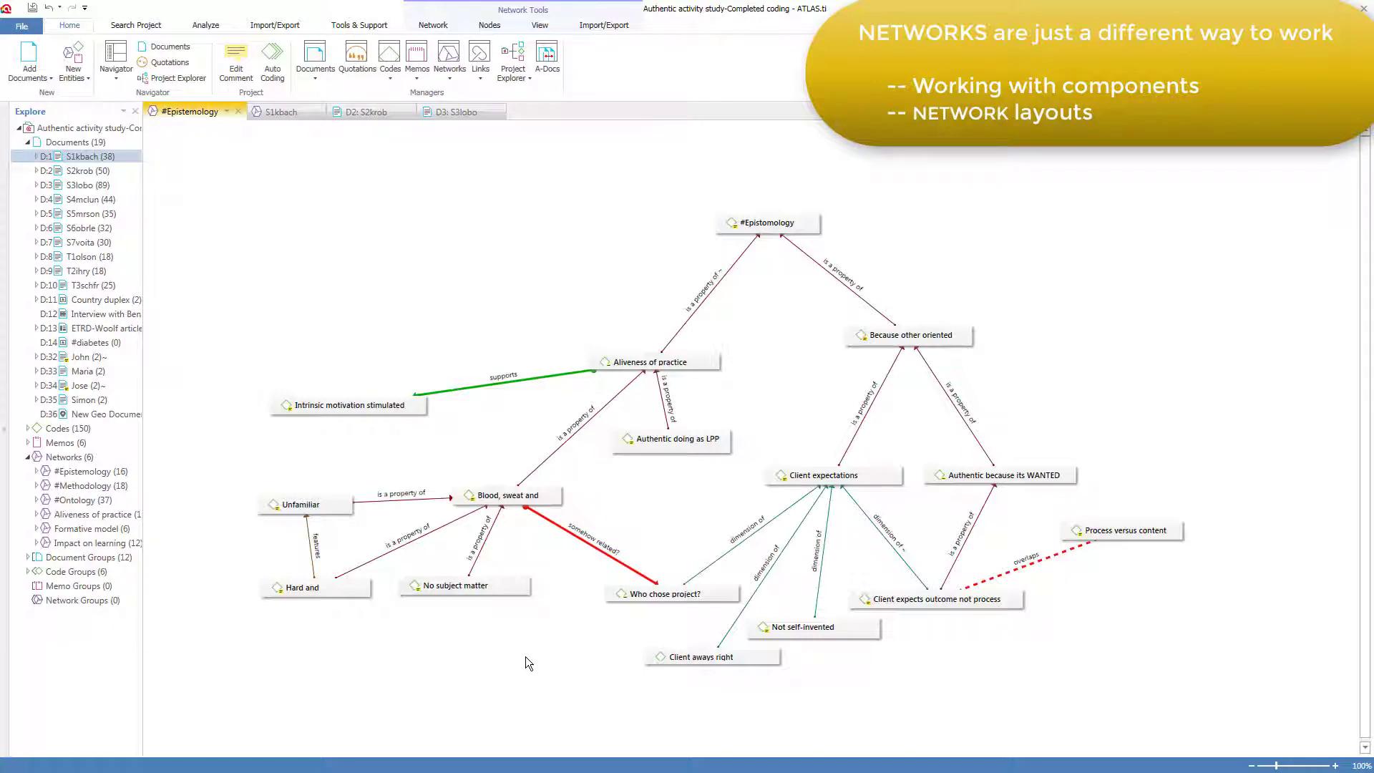
# - Try an orthogonal and then a radial automatic layout on the #Epistemology network
pyautogui.click(433, 25)
pyautogui.click(467, 57)
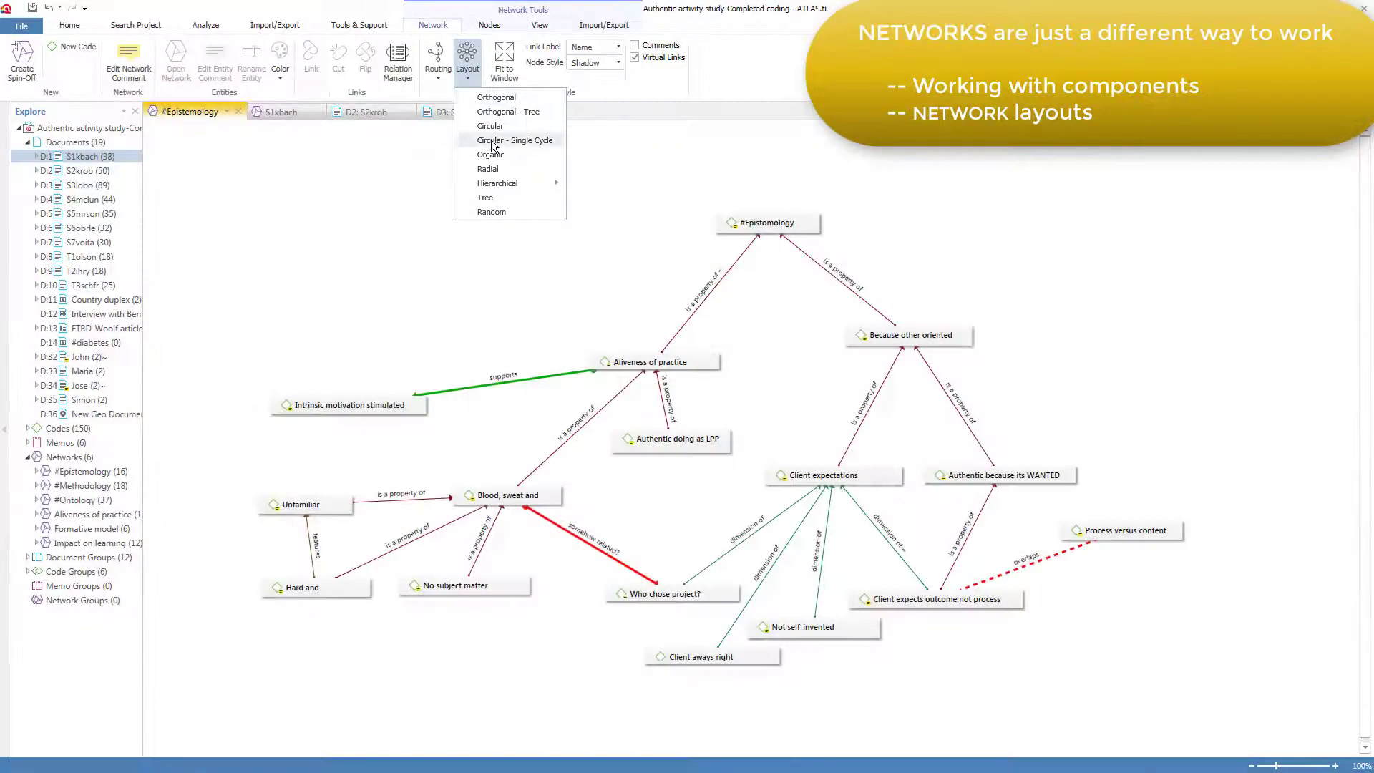
pyautogui.click(491, 147)
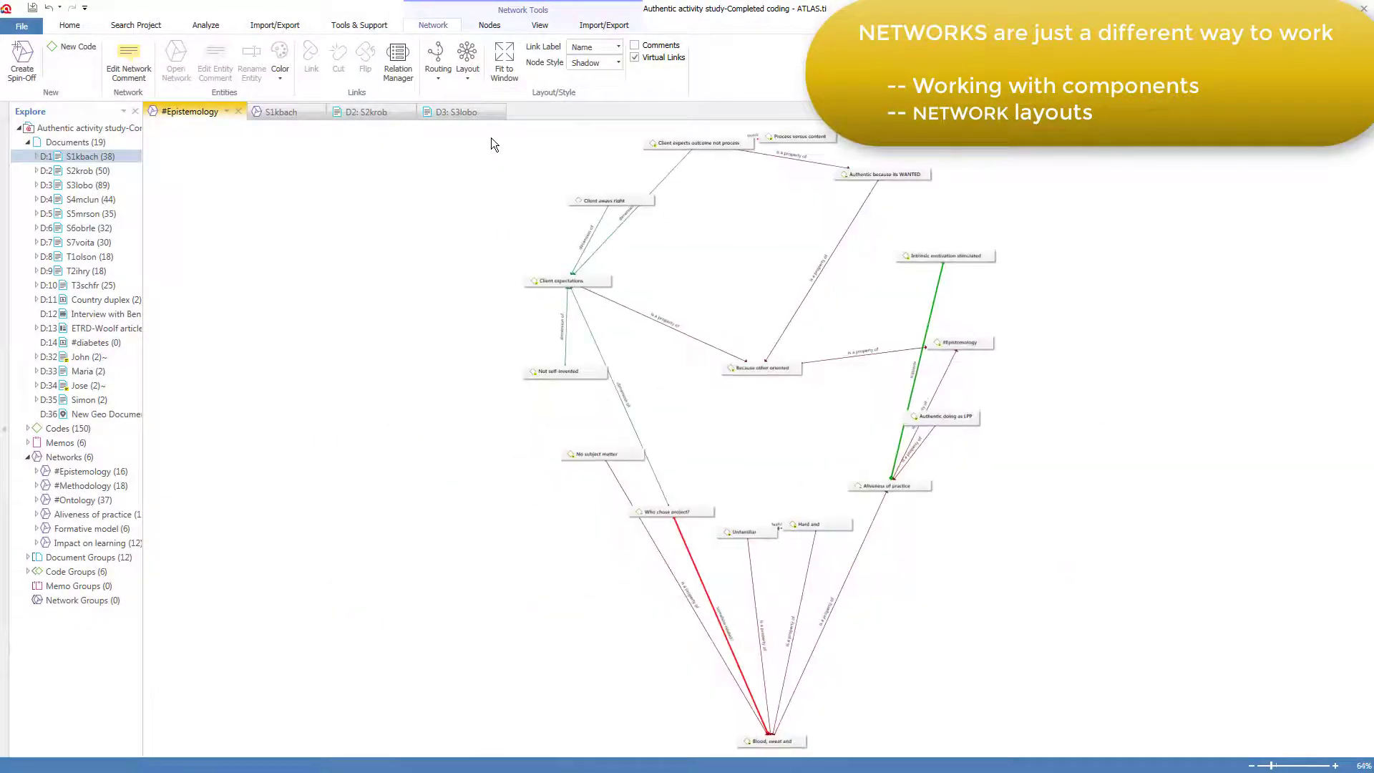
pyautogui.click(468, 57)
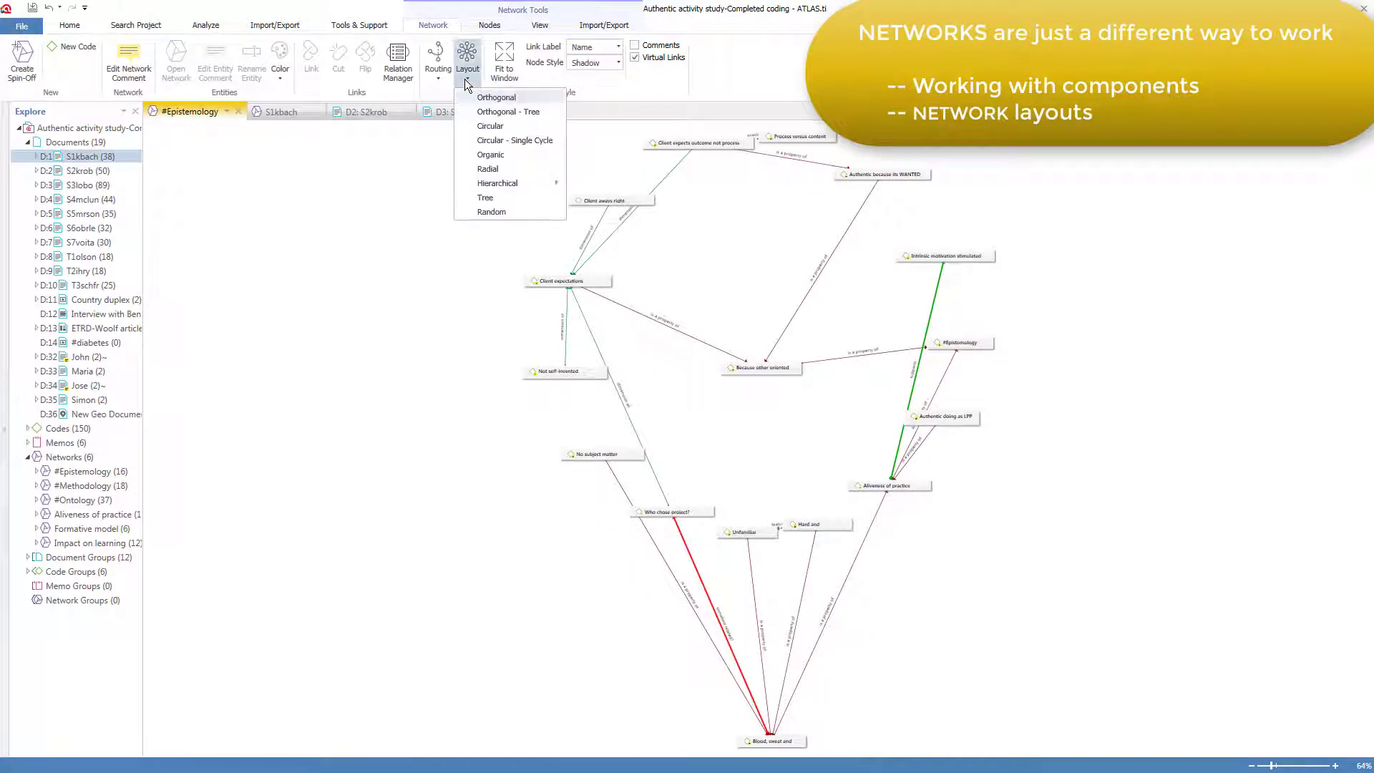
pyautogui.click(498, 170)
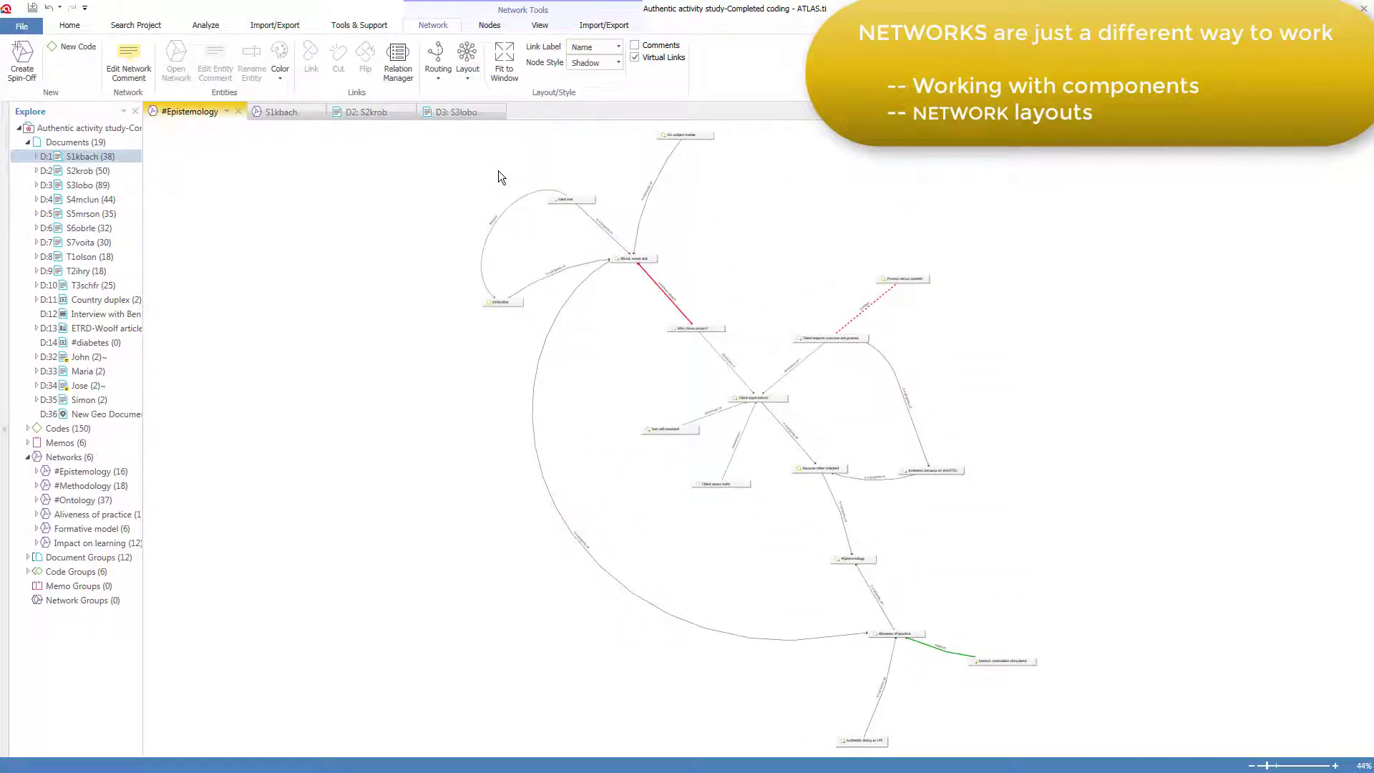
# - Apply a top-down hierarchical layout to the #Epistemology network
pyautogui.click(467, 75)
pyautogui.moveTo(498, 182)
pyautogui.click(569, 188)
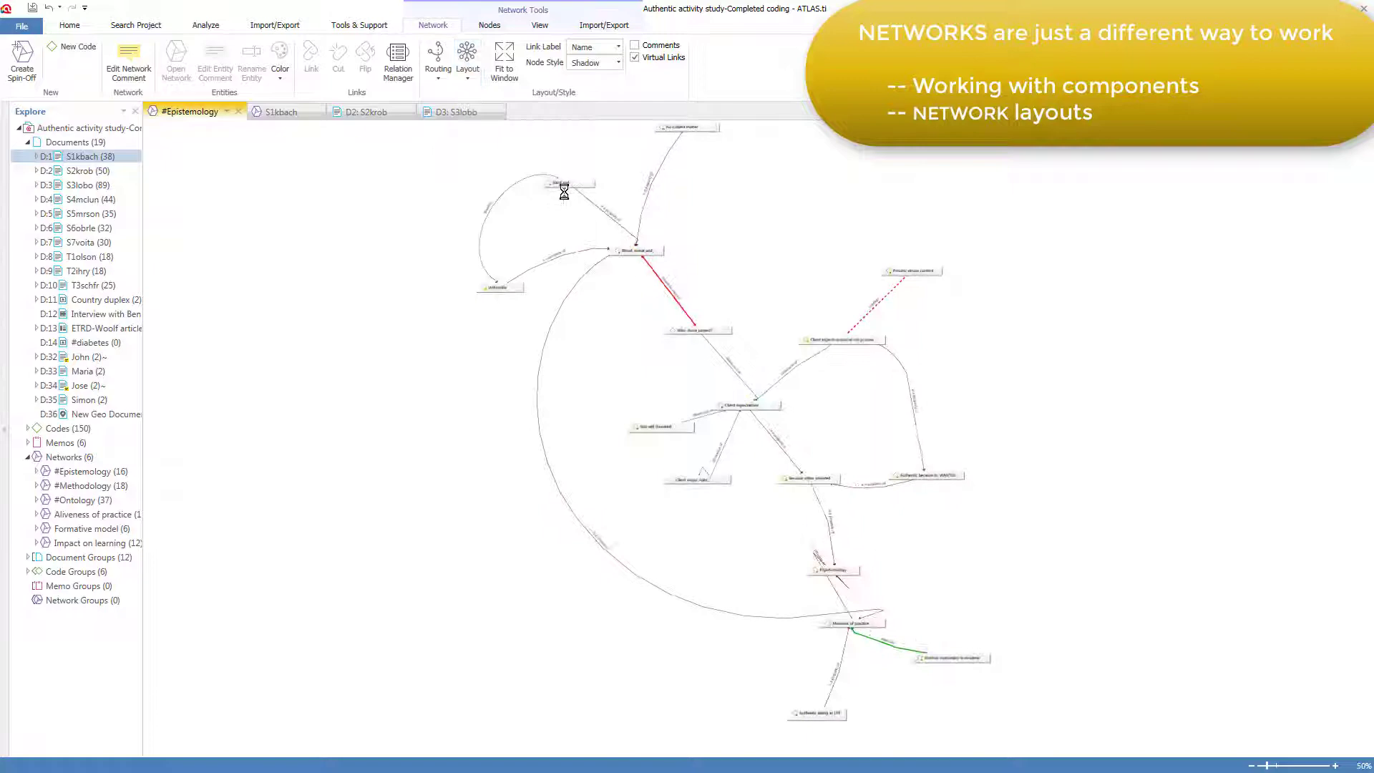
pyautogui.click(471, 79)
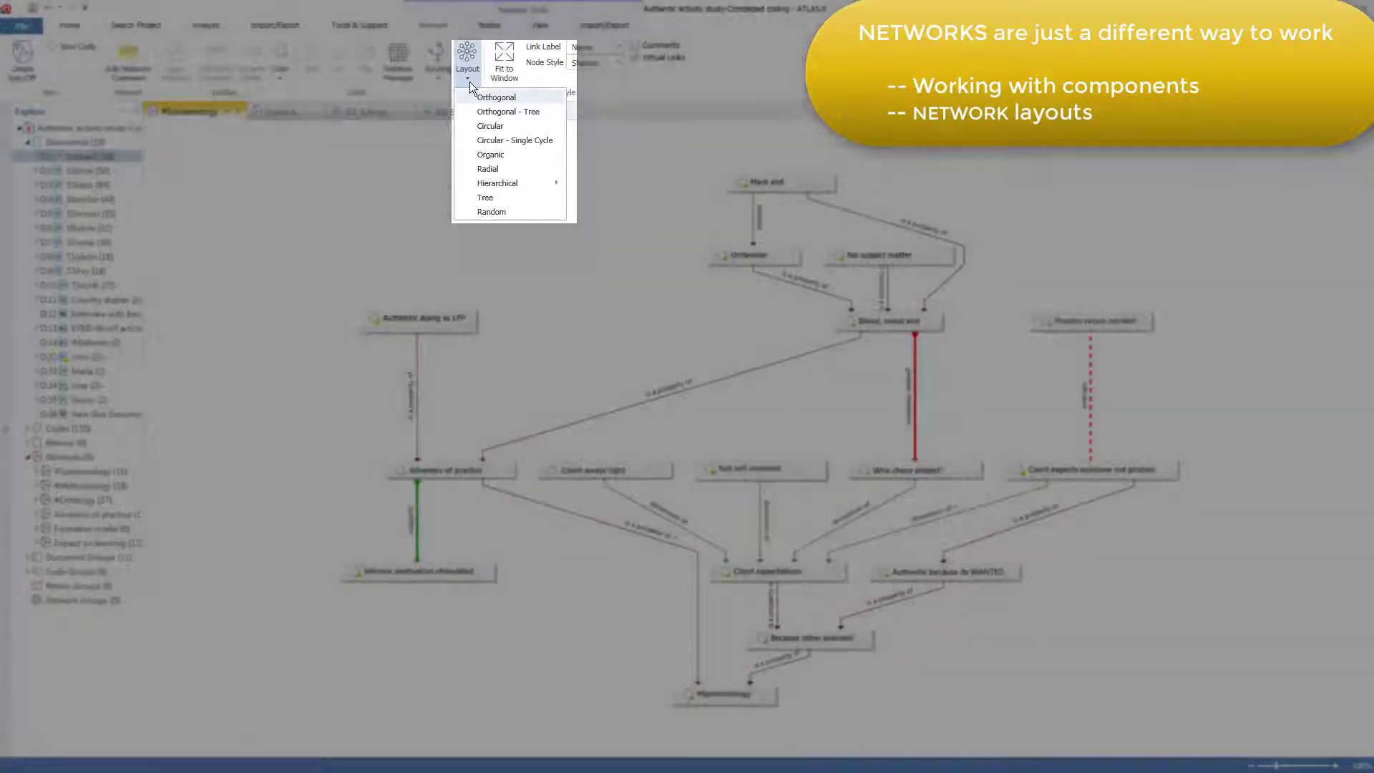
pyautogui.click(469, 81)
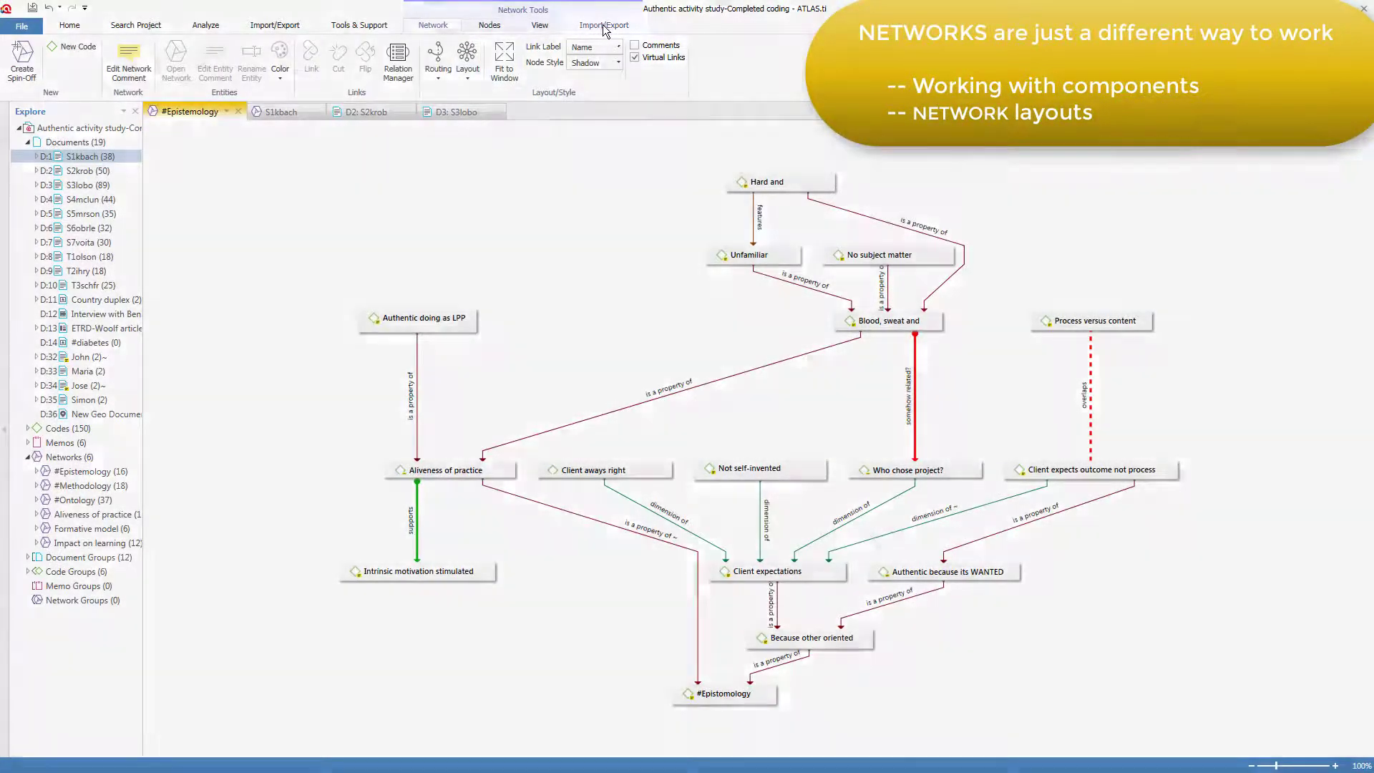
pyautogui.click(603, 25)
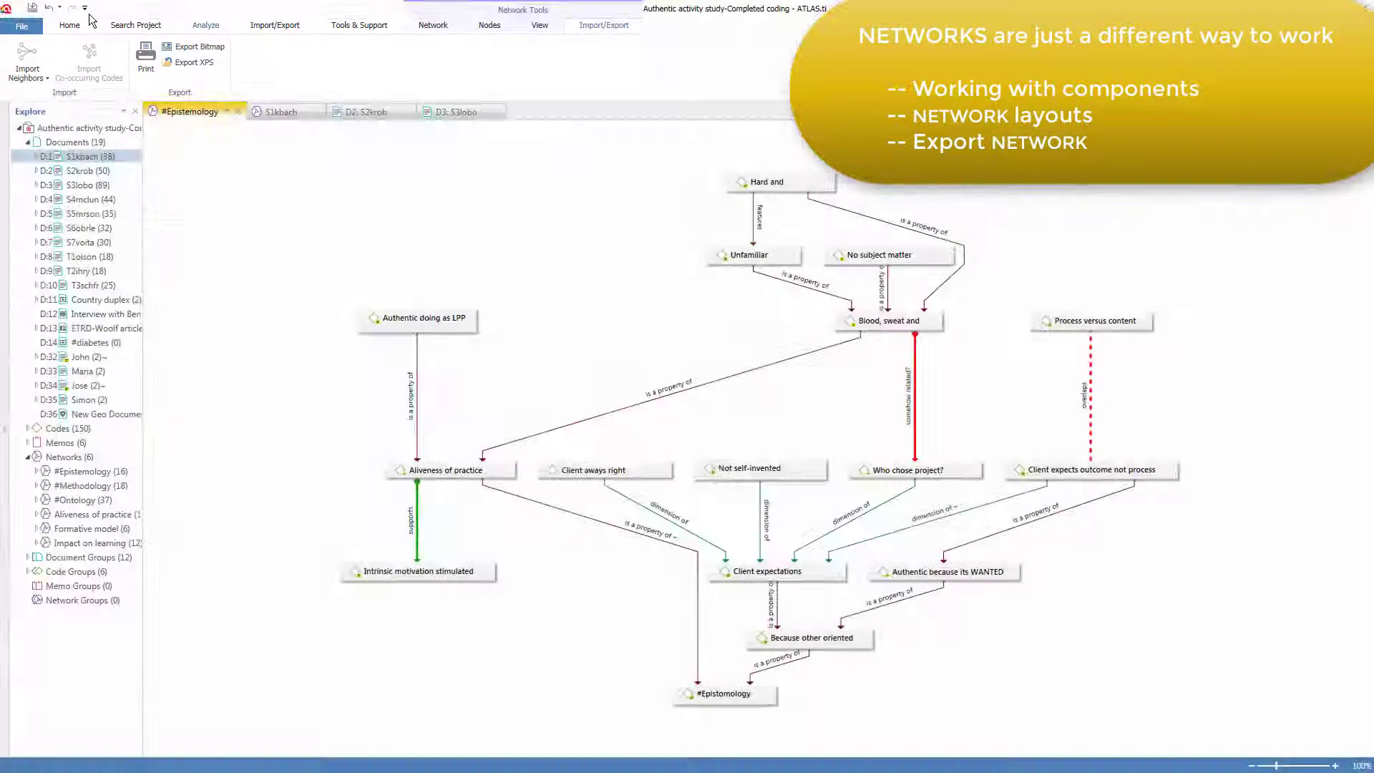
pyautogui.click(69, 25)
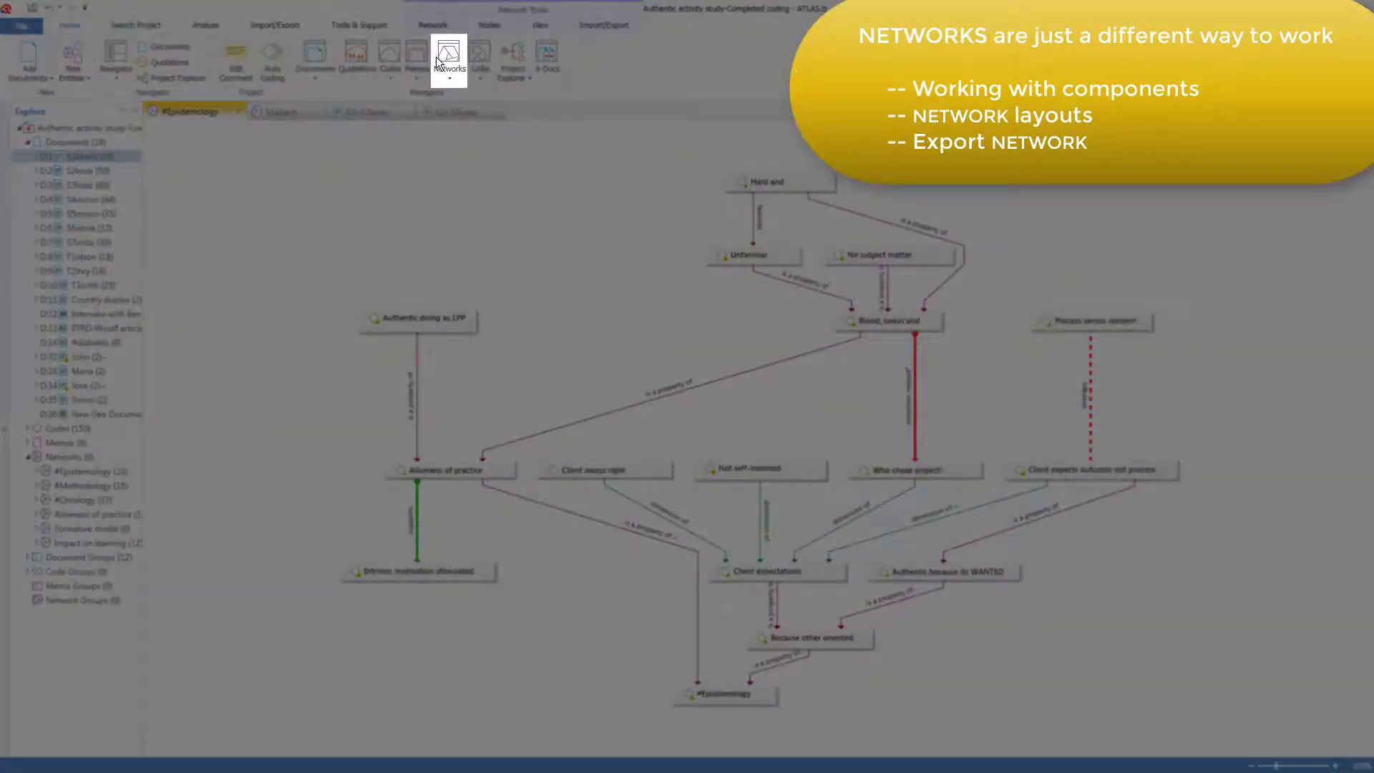
pyautogui.click(446, 58)
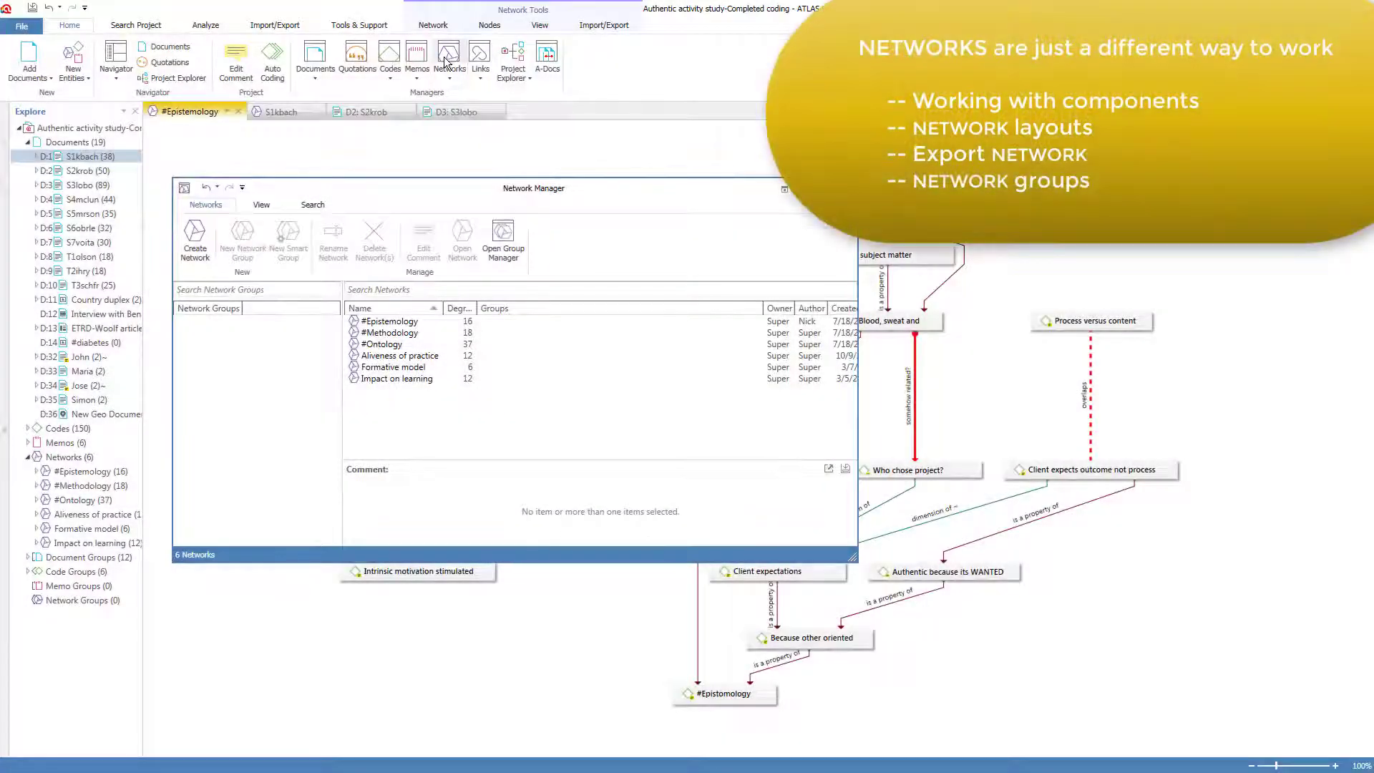